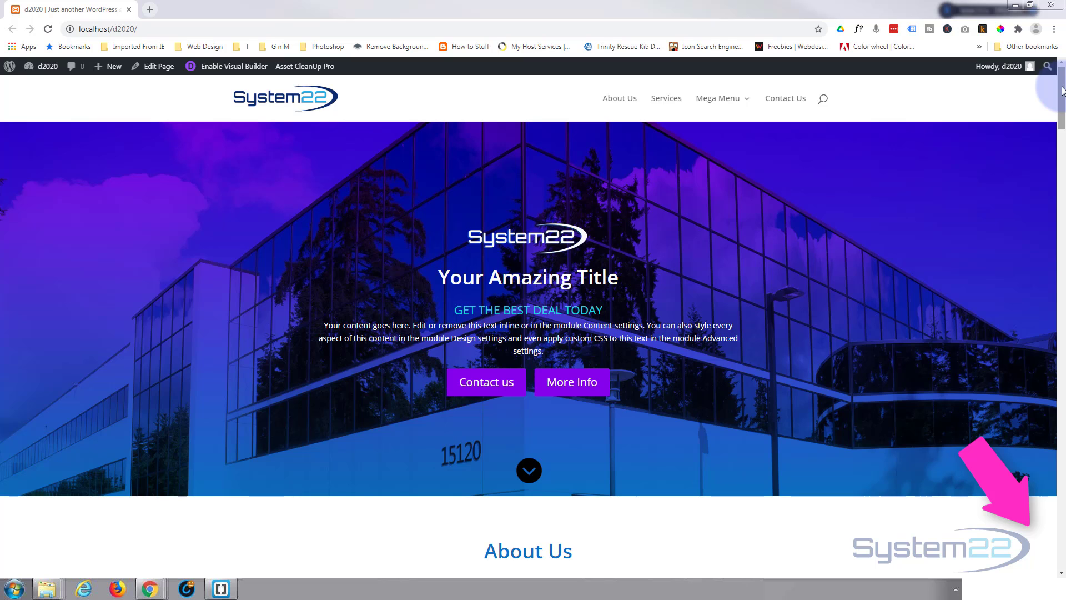
Delete the existing Our Team section of the home page in the visual builder
drag(1062, 91, 1061, 431)
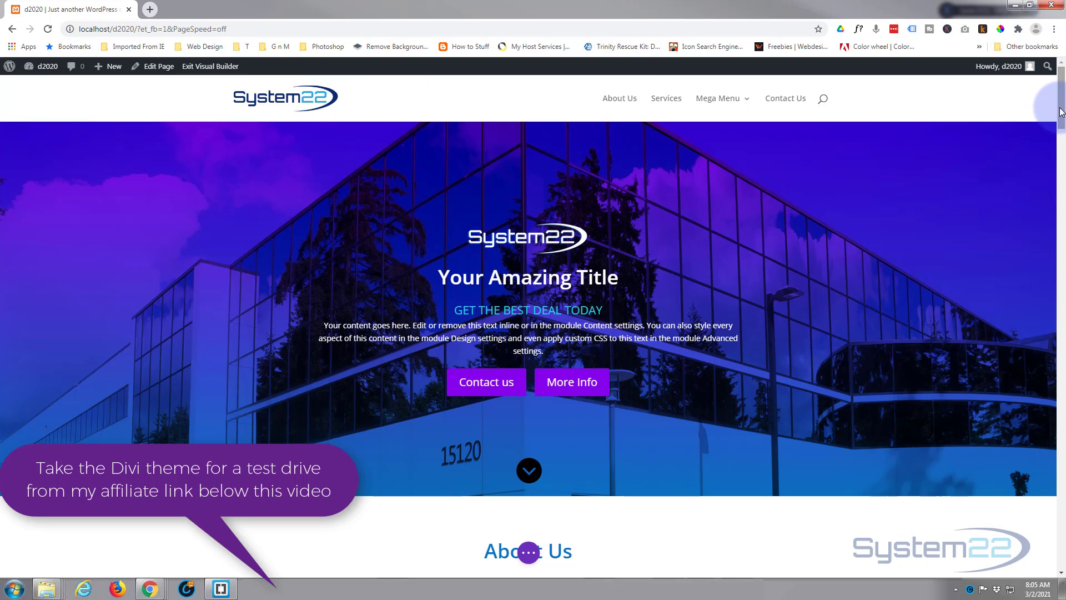
drag(1061, 115, 1063, 455)
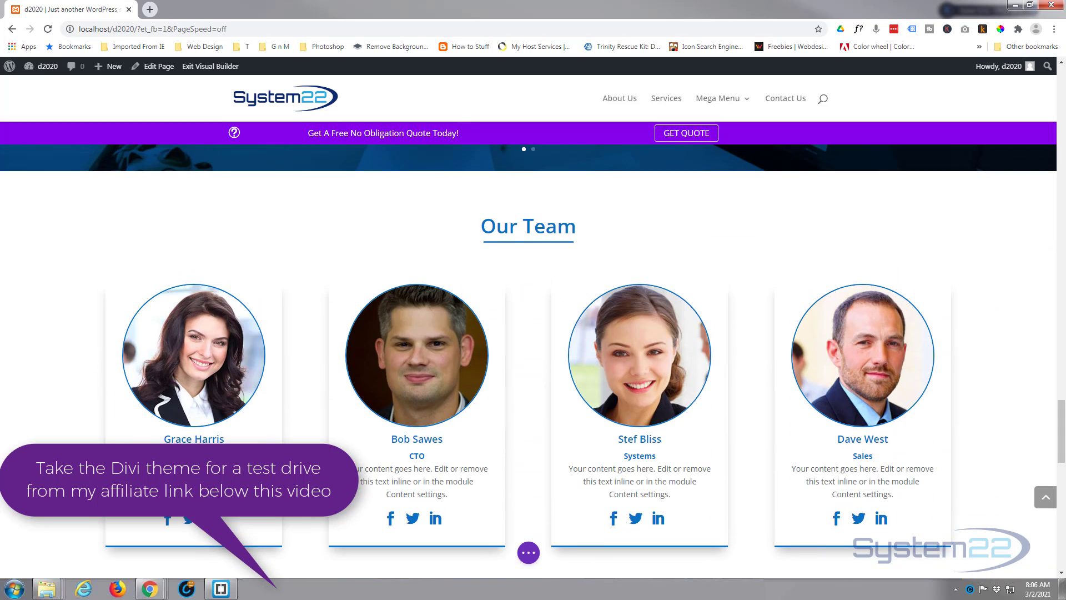
mouse_move(100, 214)
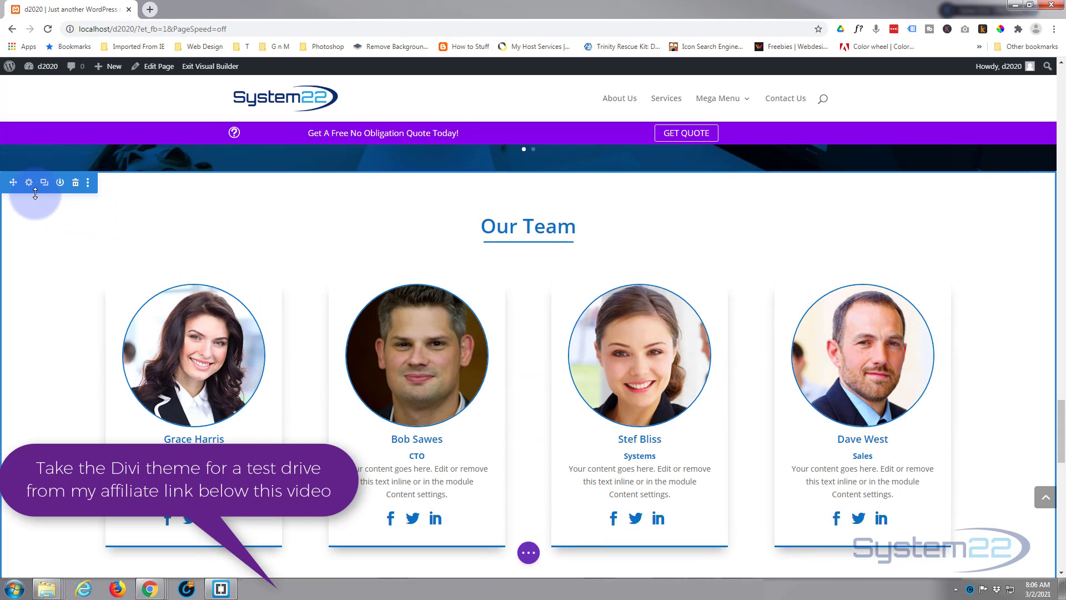
click(76, 187)
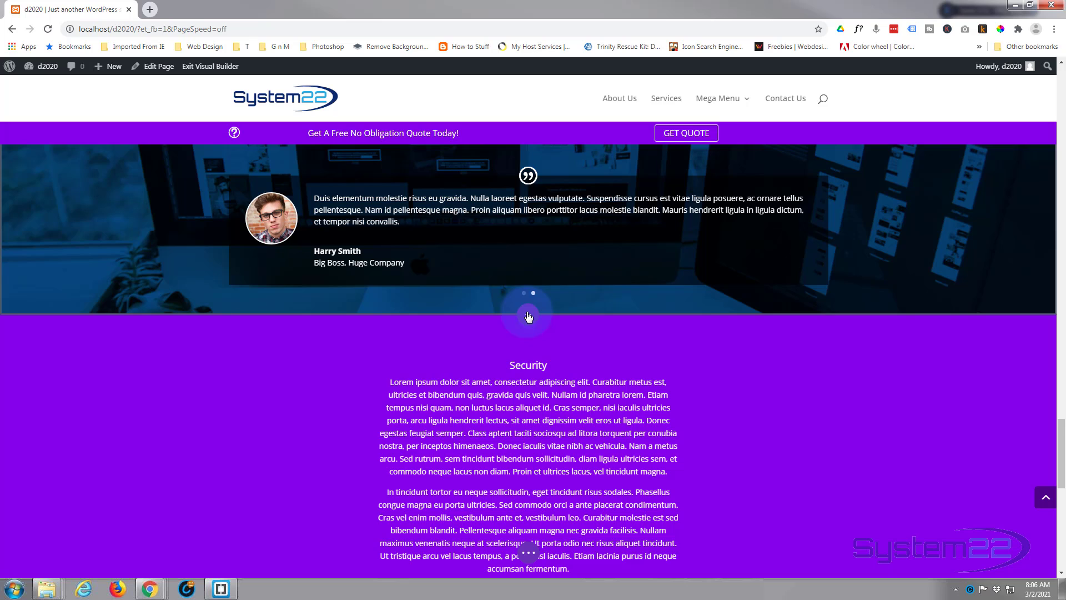
Insert a regular section with a row of four equal columns directly below the testimonial slider section
click(528, 316)
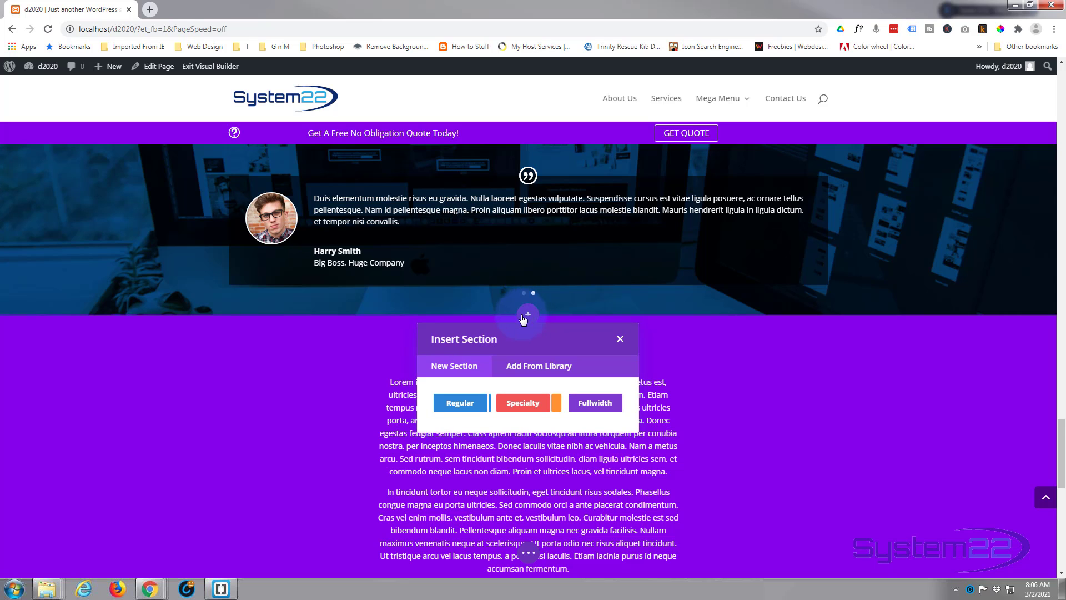
click(458, 407)
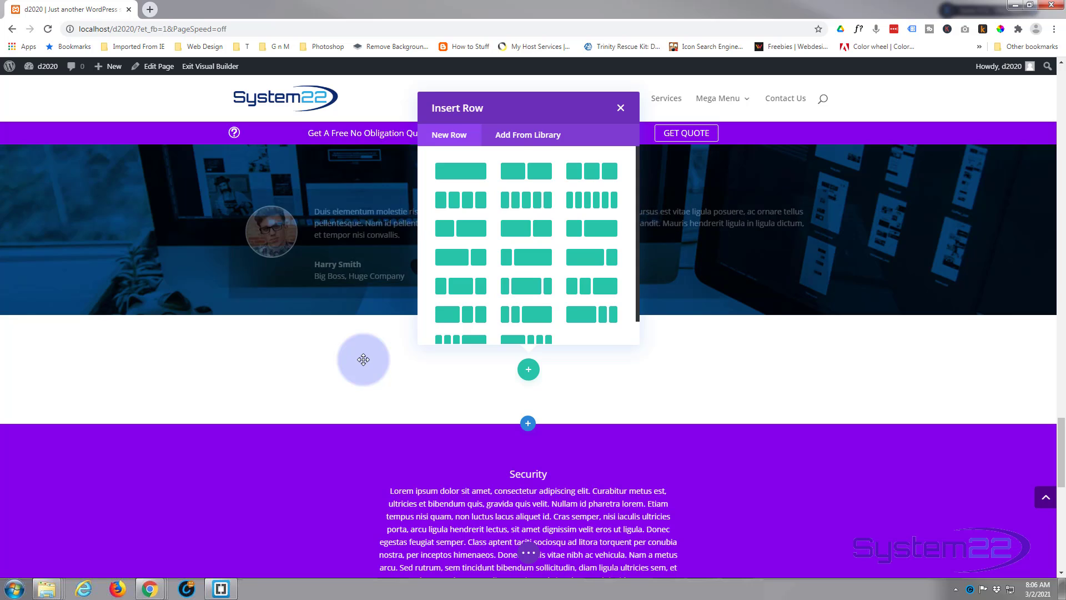
click(457, 207)
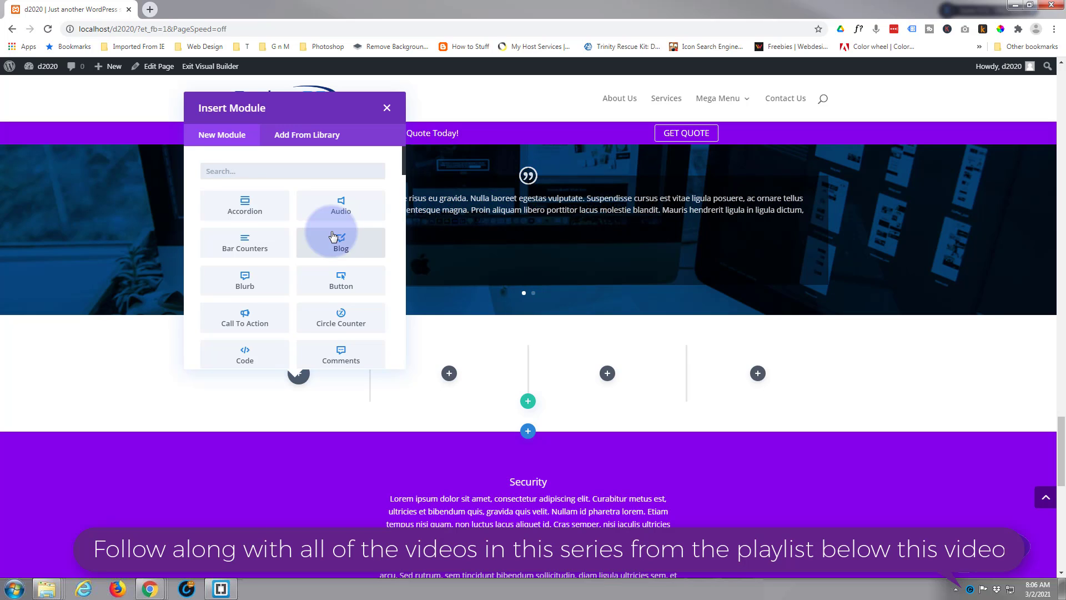
Add a Person module to the first column of the new row
scroll(334, 236, down, 2)
scroll(333, 236, down, 3)
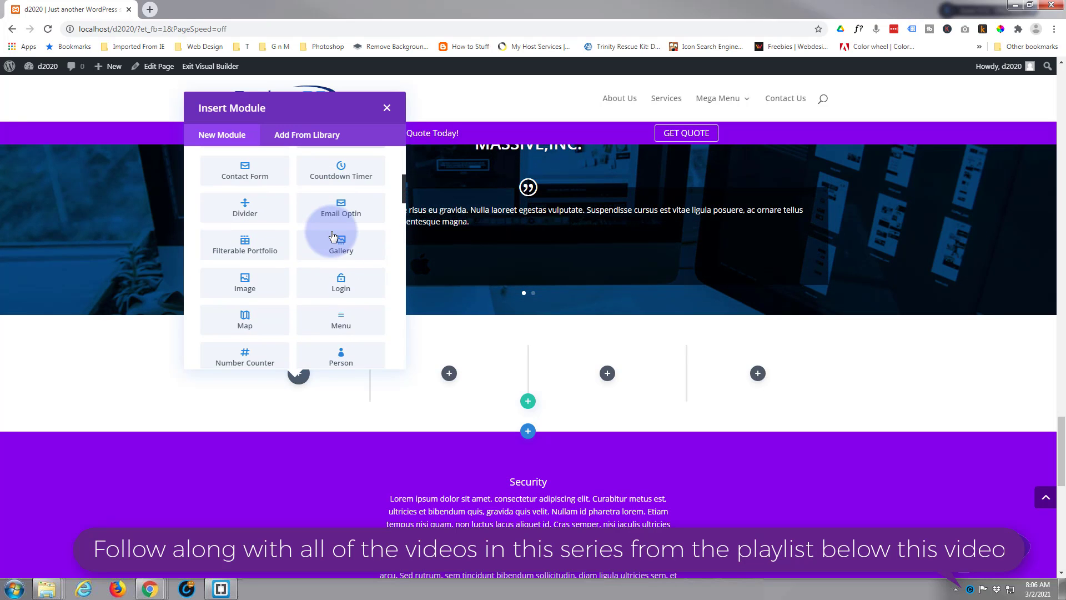
scroll(332, 236, down, 3)
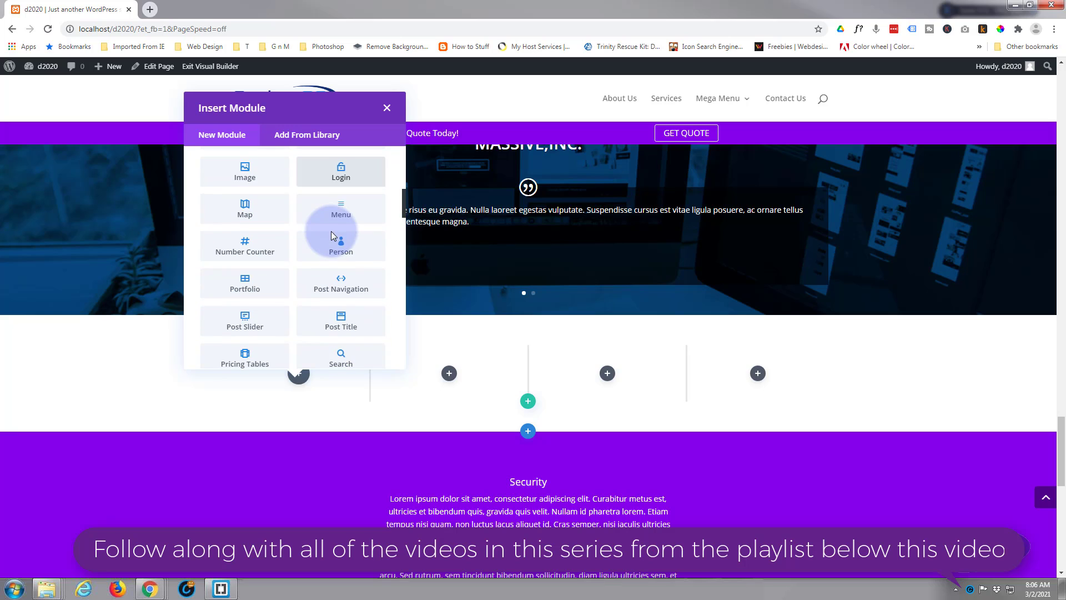
click(339, 251)
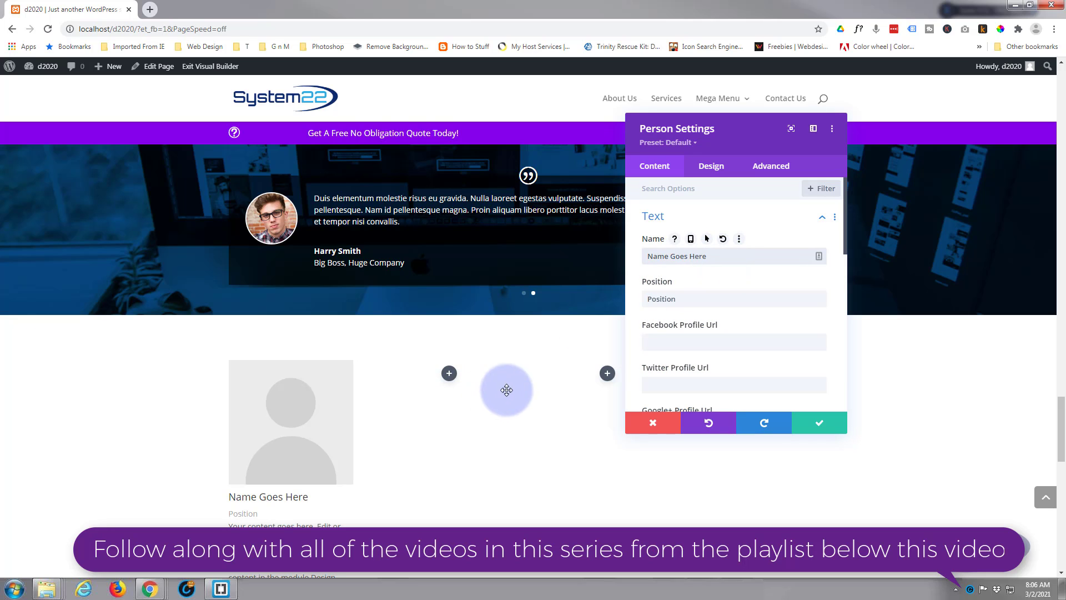
Replace the placeholder name with the team member's full name and set the position to CEO
scroll(438, 431, down, 1)
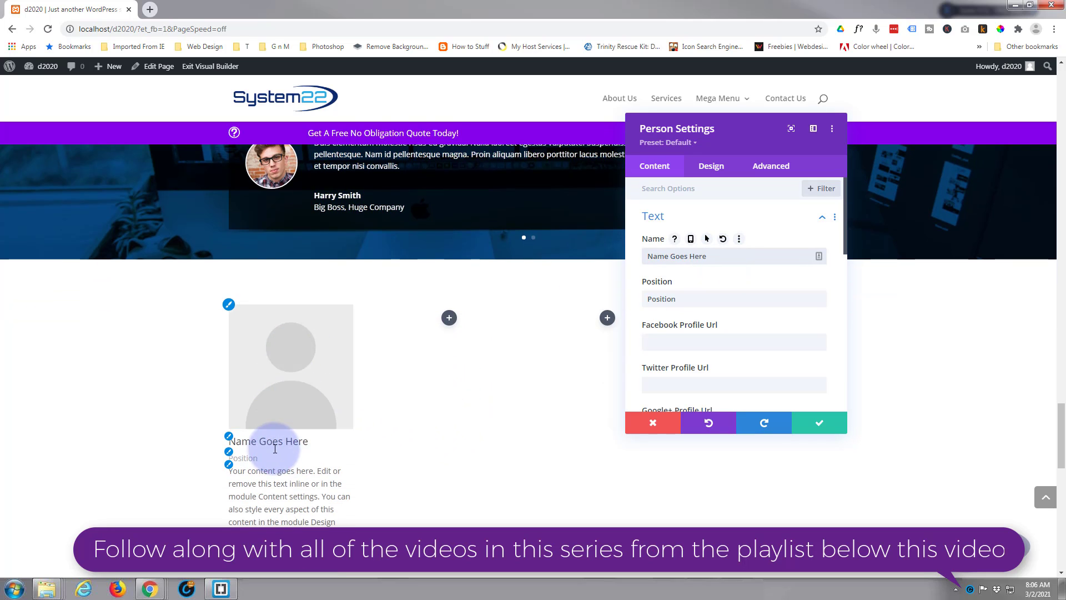
click(254, 457)
click(270, 498)
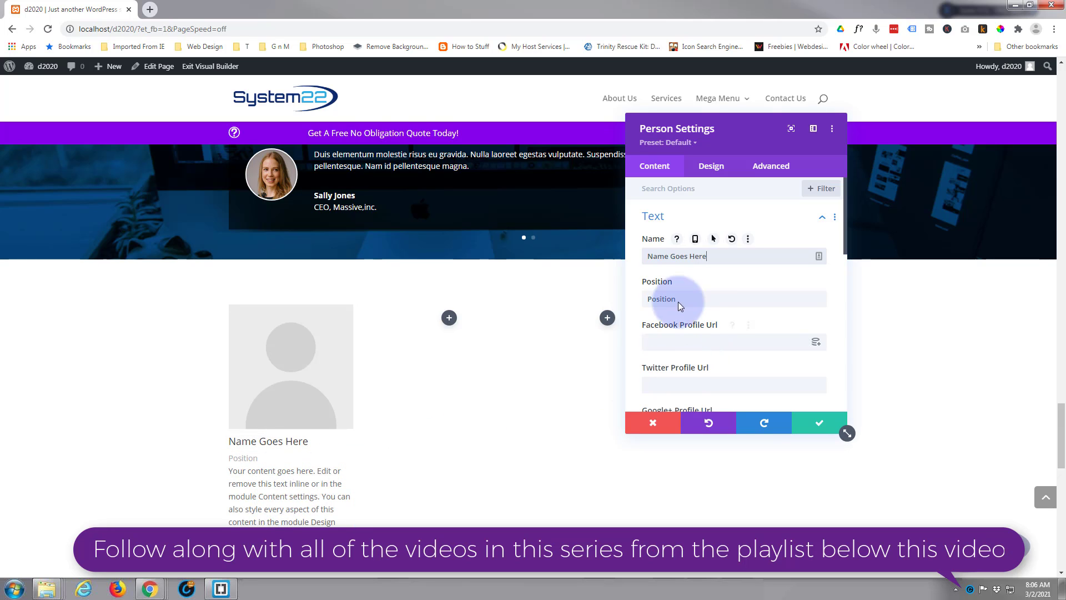
drag(701, 259, 631, 258)
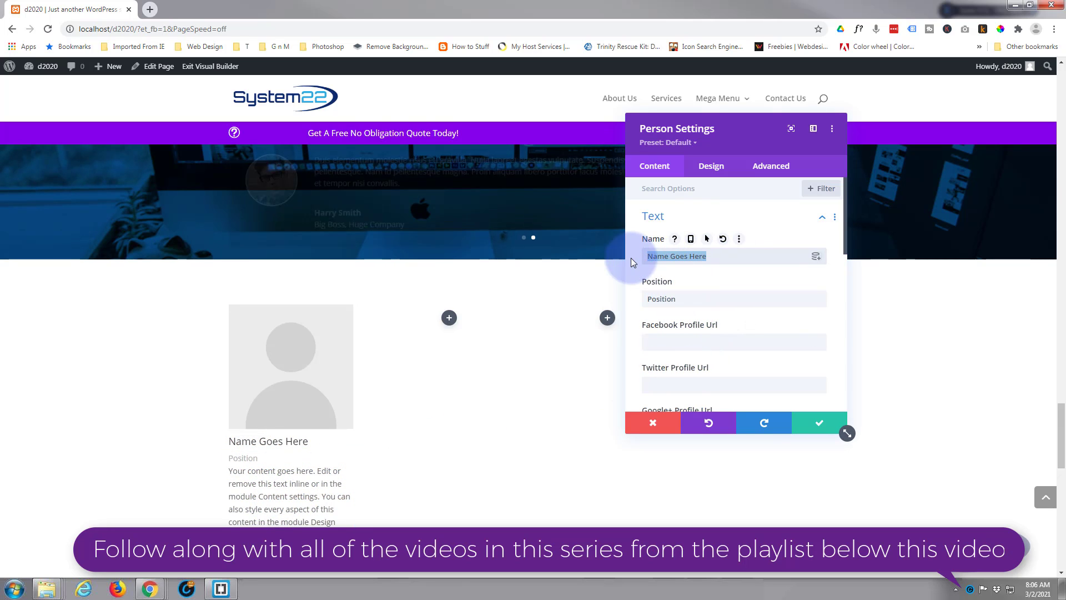
text(J)
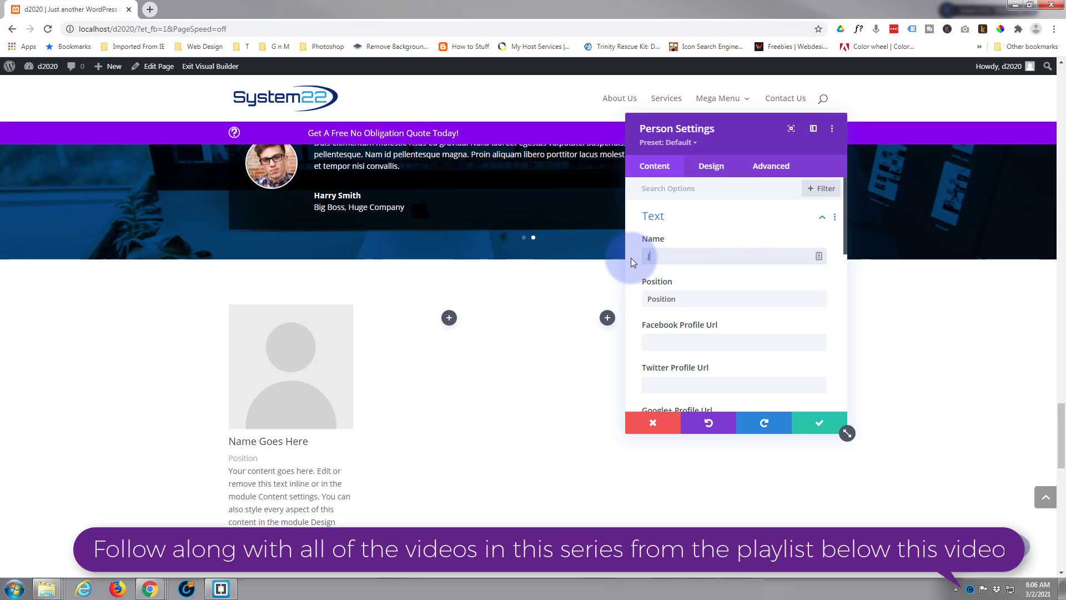
text(ane Grishem)
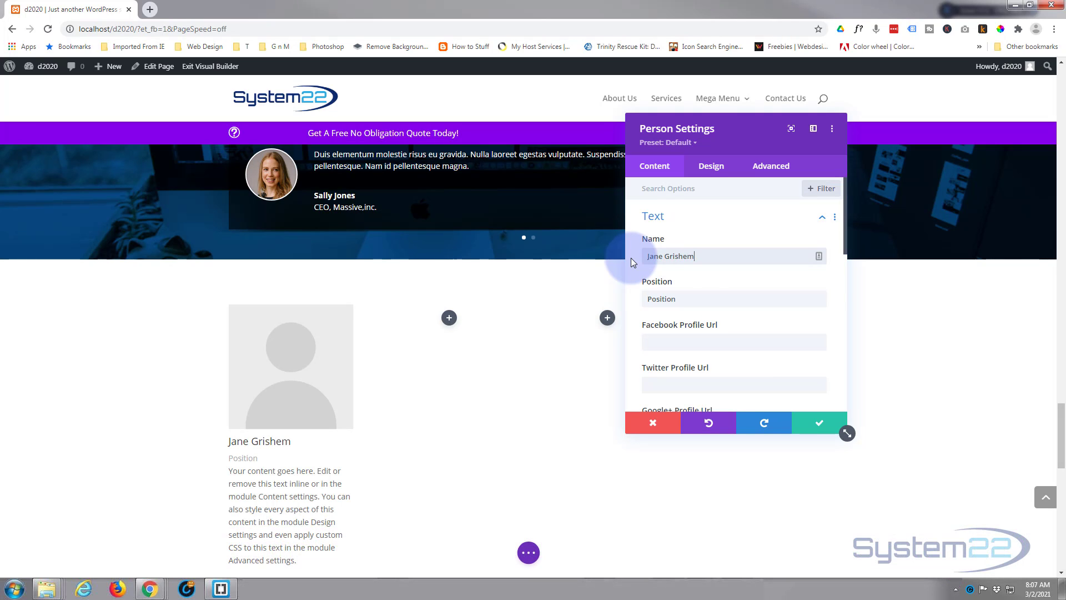
click(677, 297)
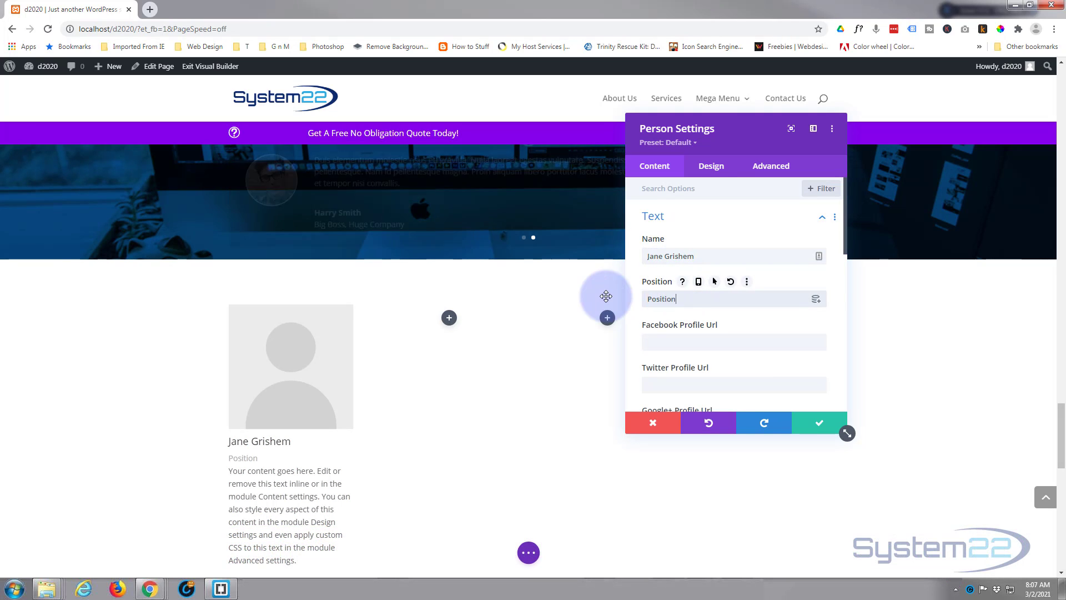
key(ctrl+a)
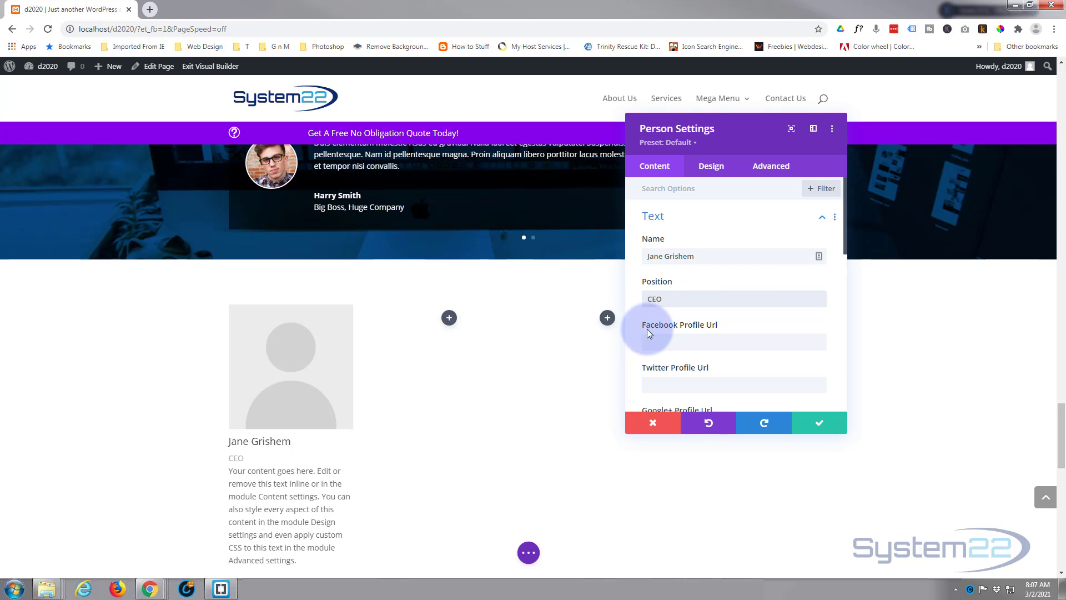
Set the Facebook, Twitter and LinkedIn profile URLs of the Person module to #
scroll(665, 311, down, 1)
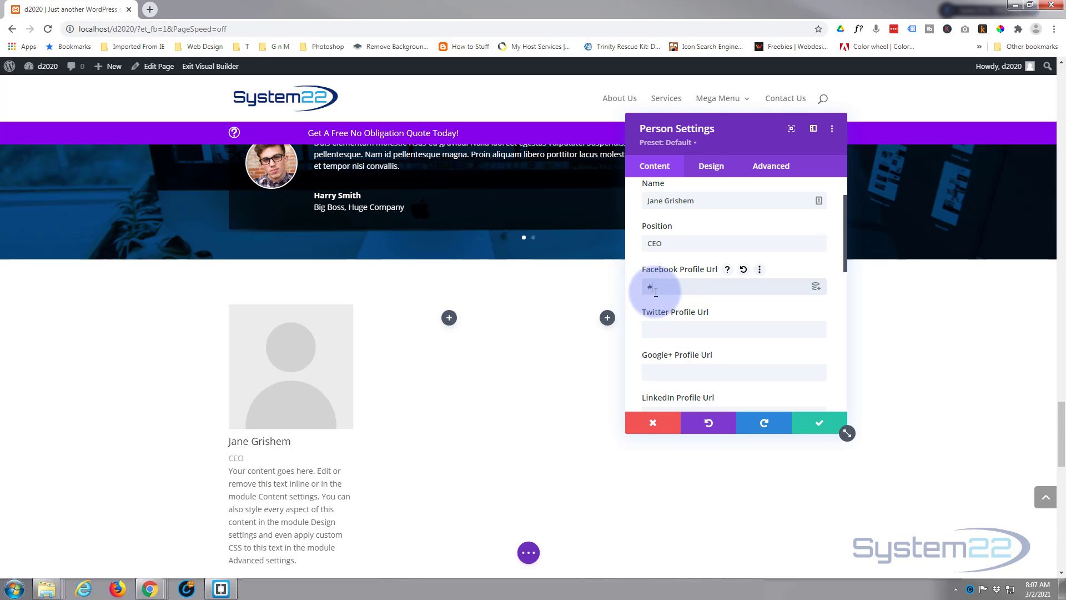
scroll(472, 385, down, 2)
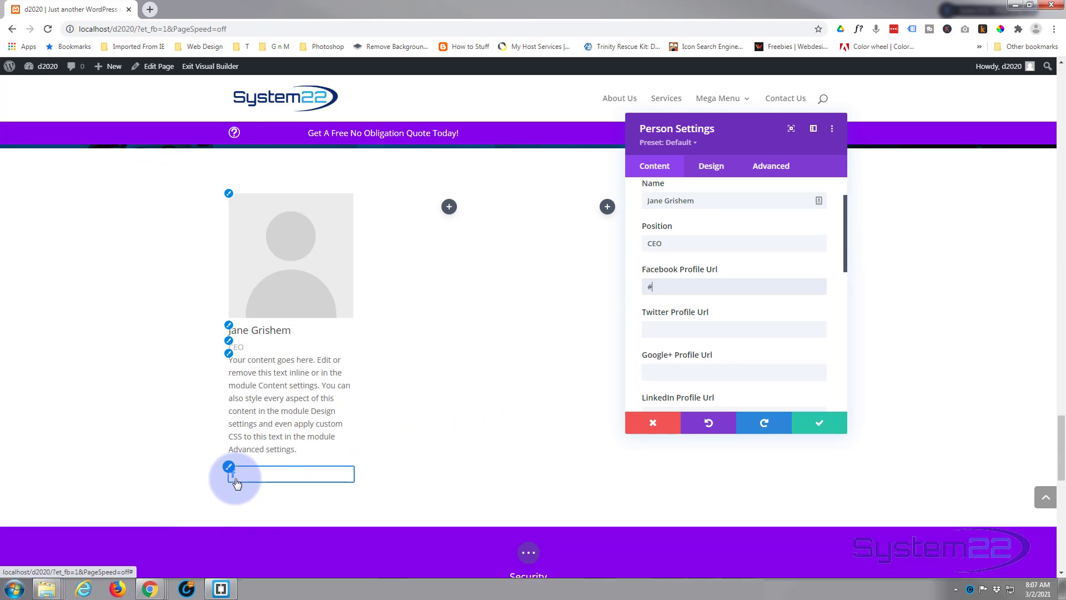
click(648, 328)
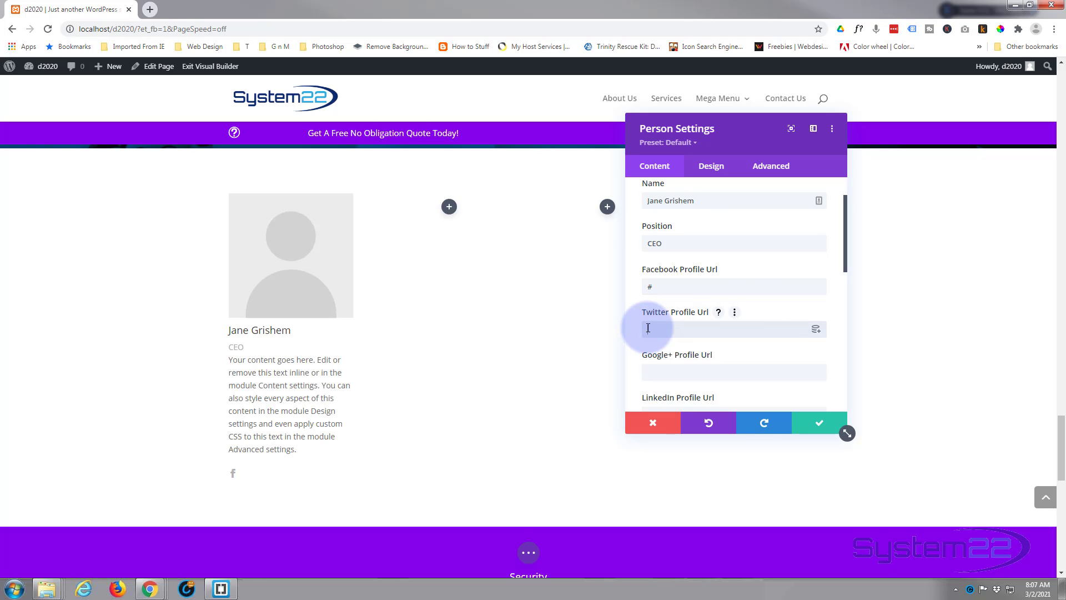
text(#)
scroll(671, 352, down, 2)
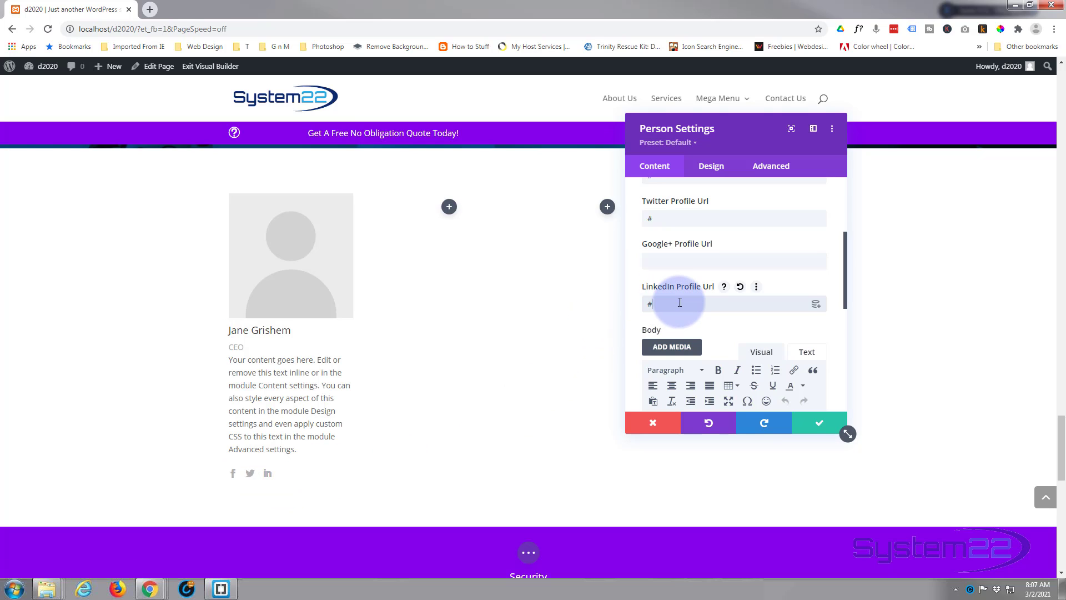
Shorten the Person module's body text by deleting everything from "You can also style every aspect" onward
scroll(679, 301, down, 3)
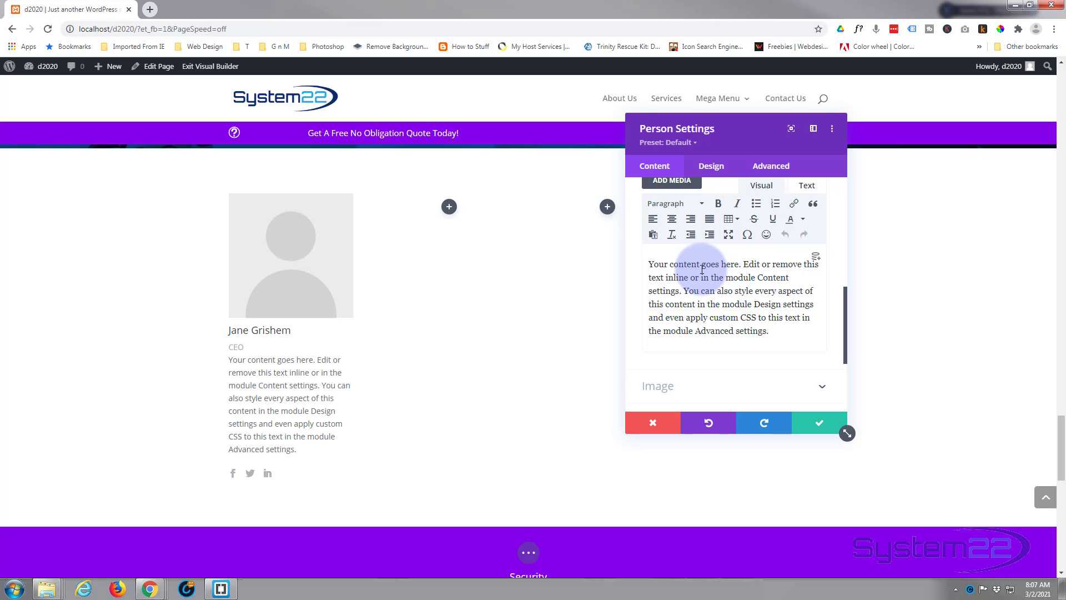
drag(685, 291, 789, 334)
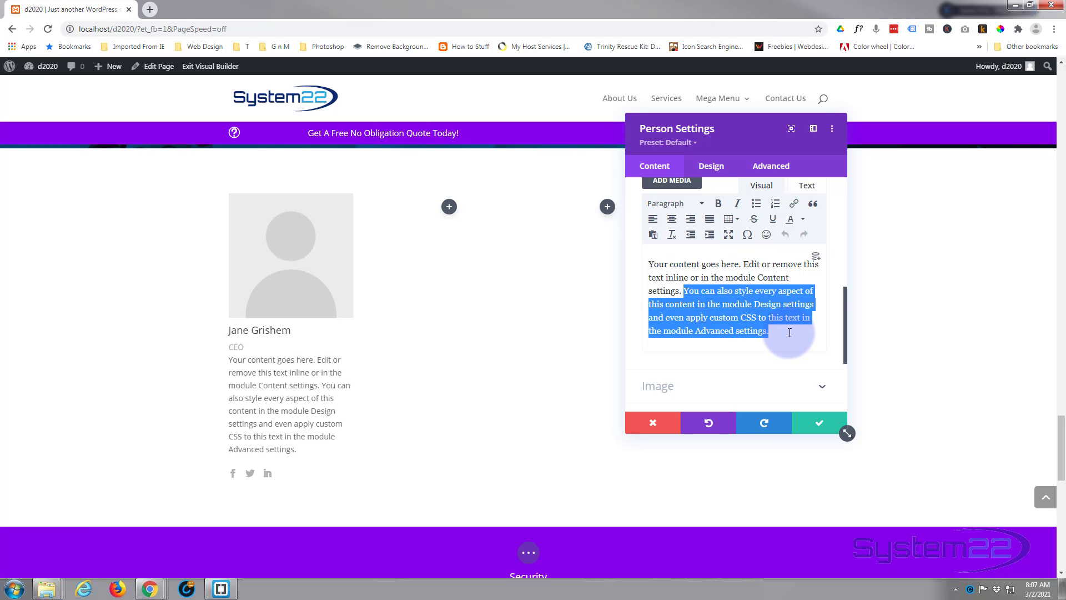
key(Delete)
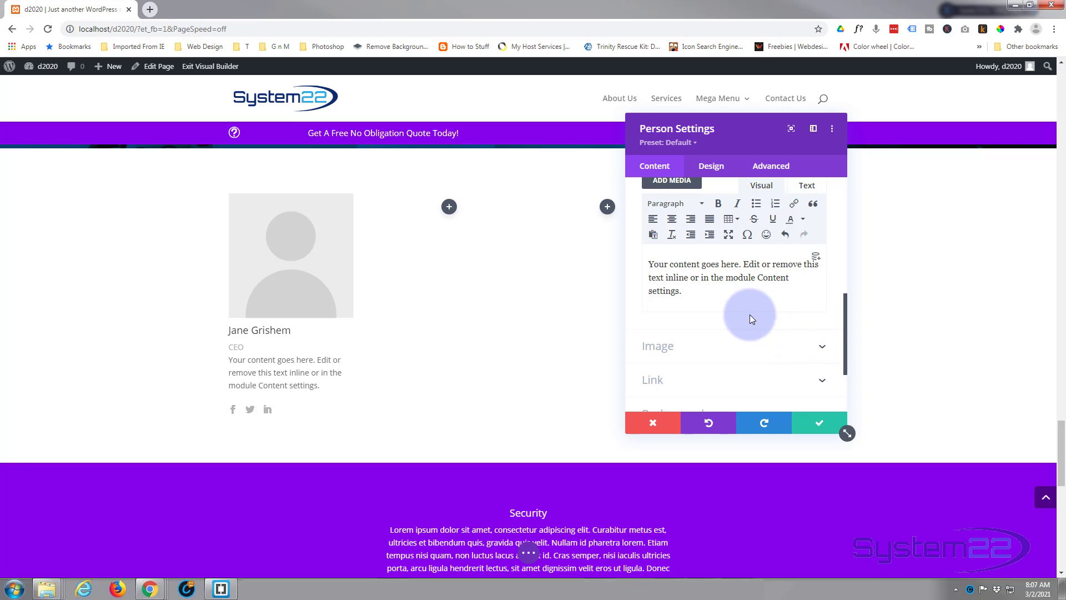
Replace the Person module's placeholder image with 02.jpg from the media library
scroll(713, 310, down, 1)
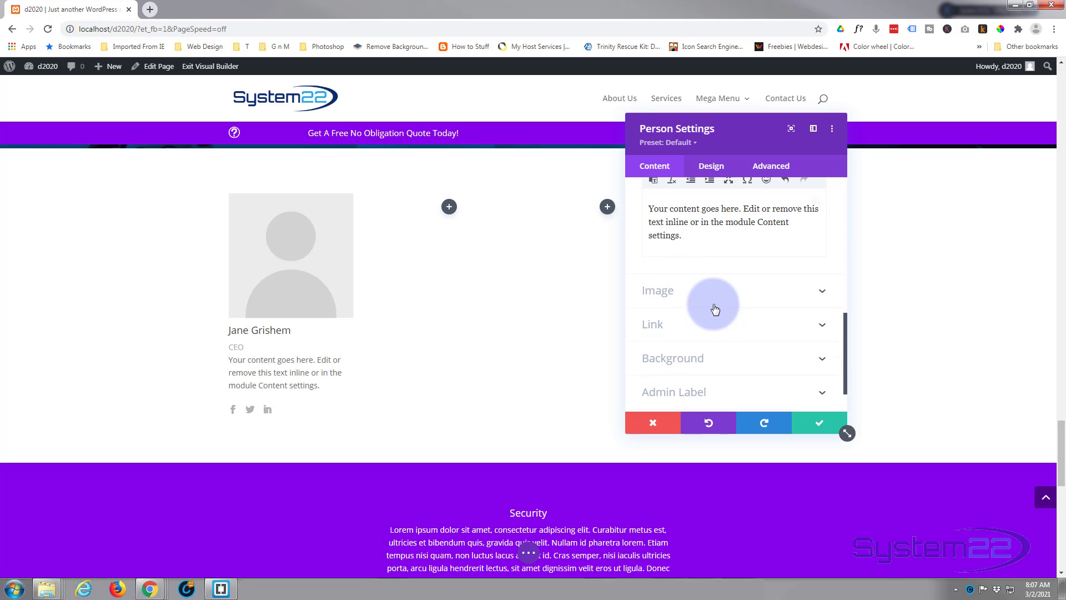
click(714, 293)
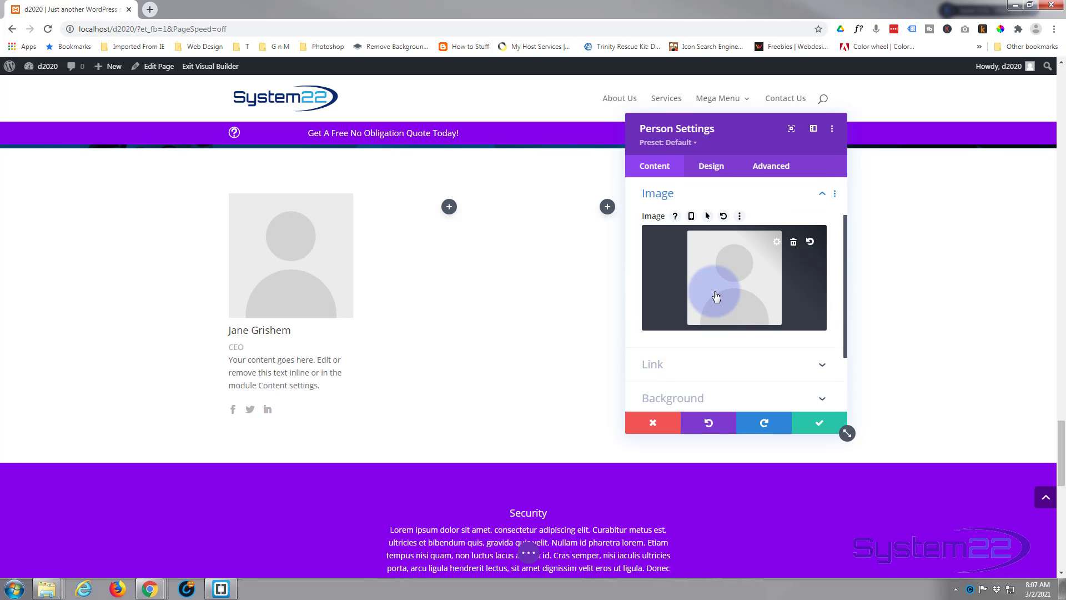
click(715, 302)
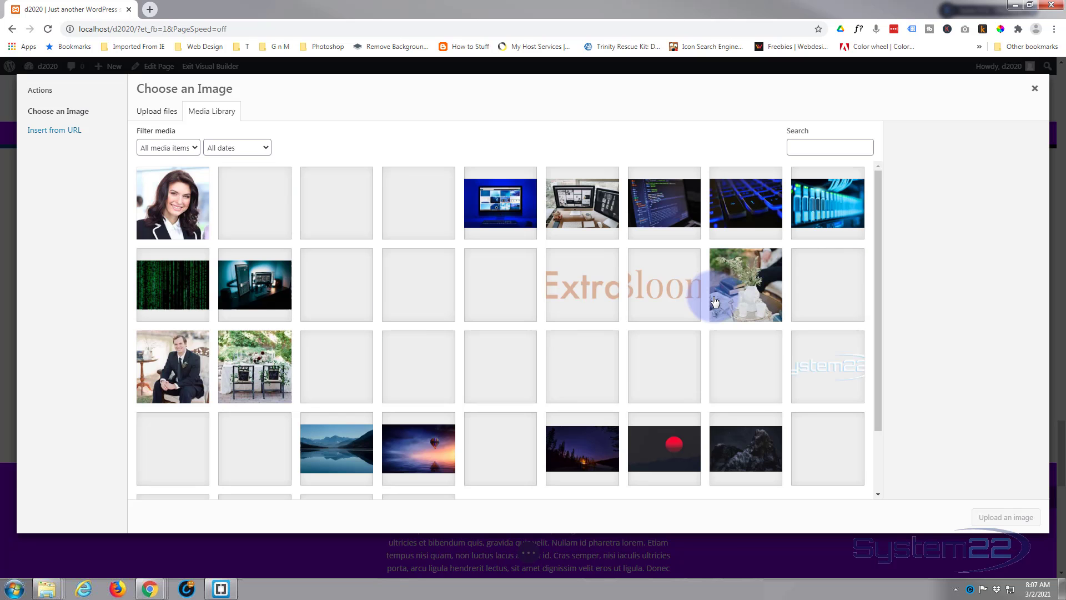
click(165, 214)
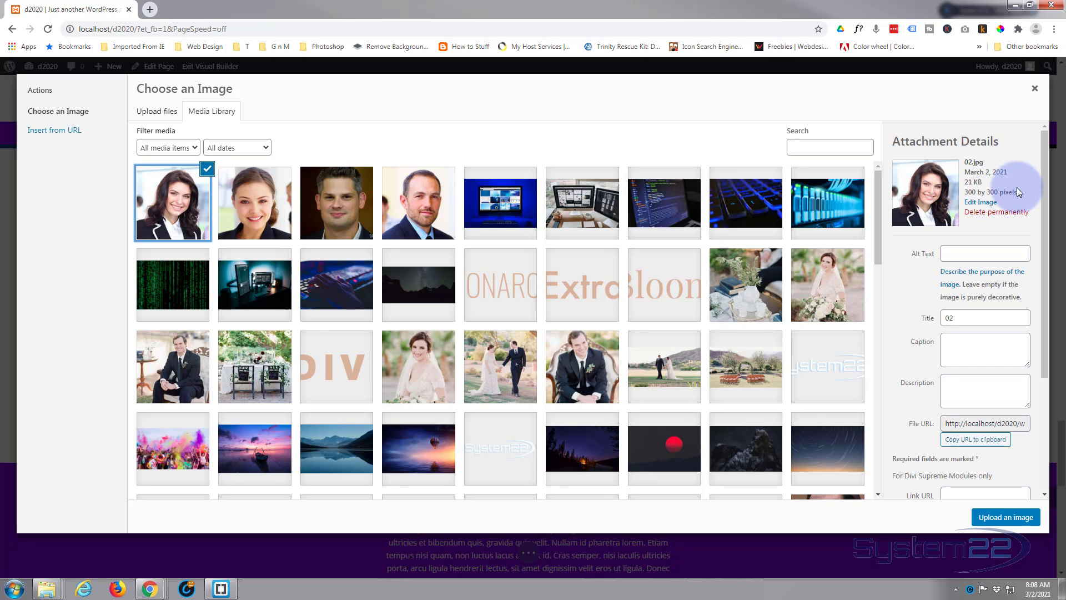
click(993, 524)
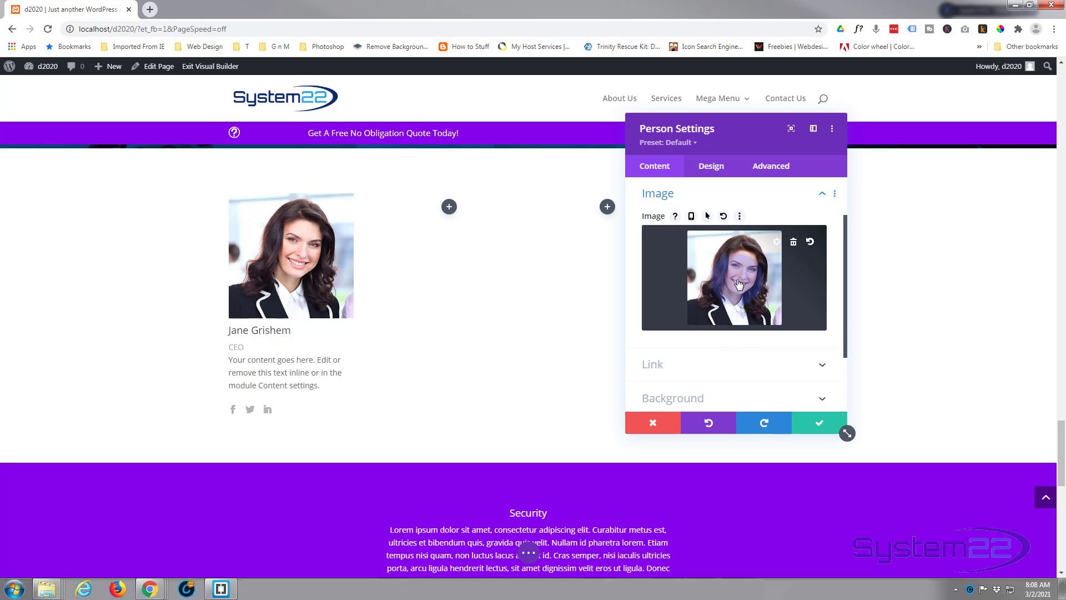
scroll(739, 284, down, 2)
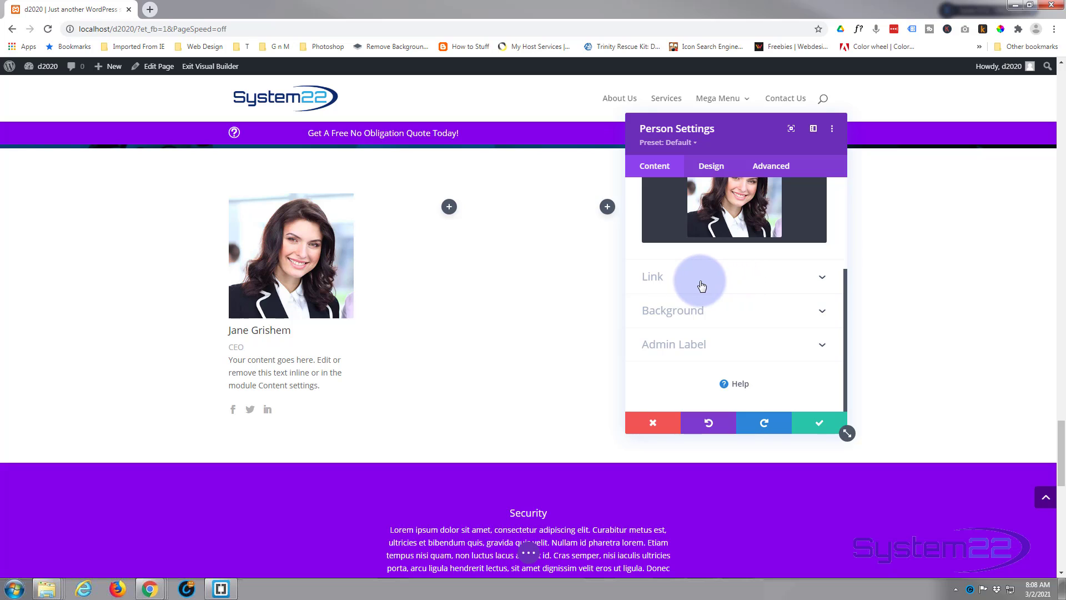
click(666, 287)
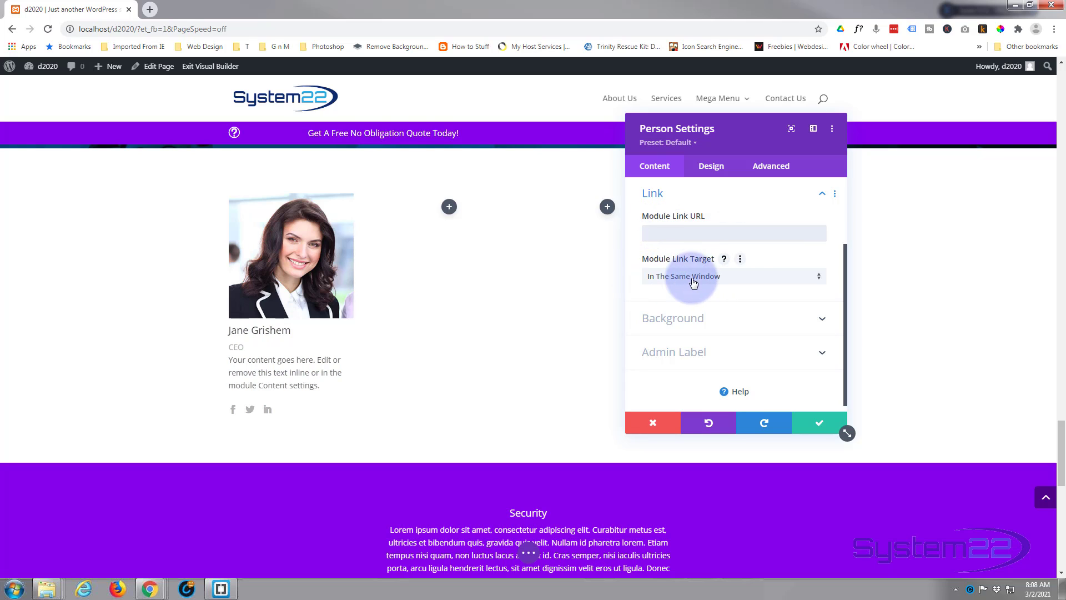
click(752, 279)
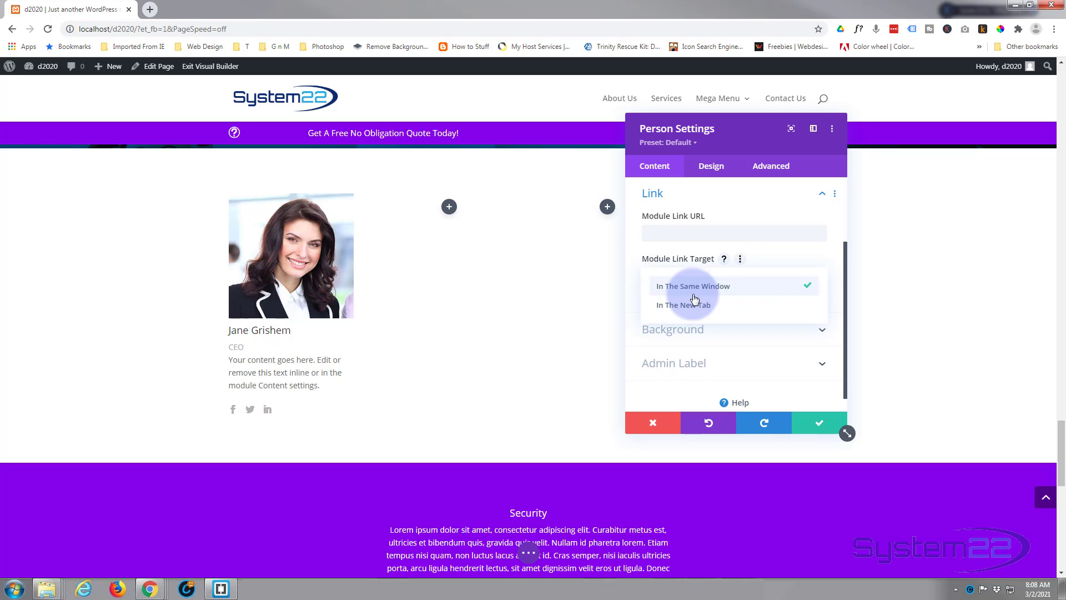
click(632, 278)
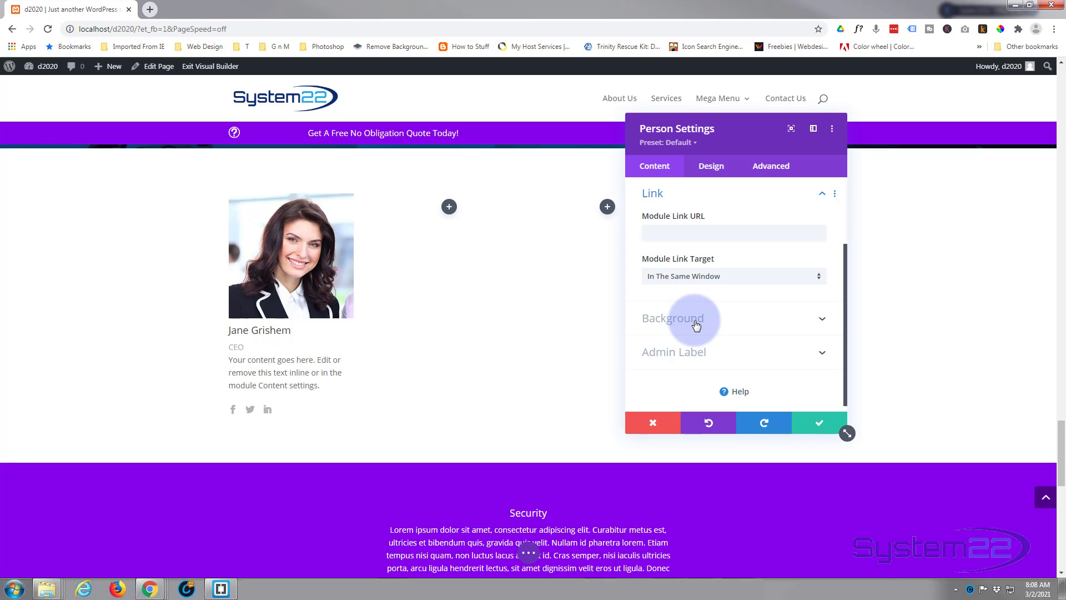
scroll(697, 325, down, 1)
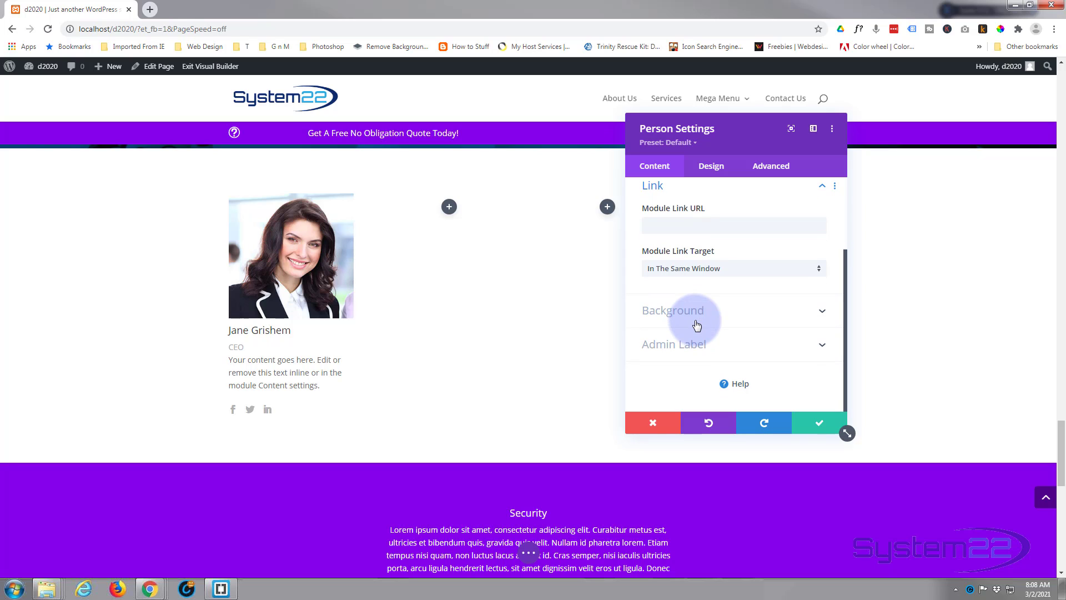
Set the Person module's social icon color to blue #0c71c3, enable a custom icon font size and set it to 25px
click(718, 167)
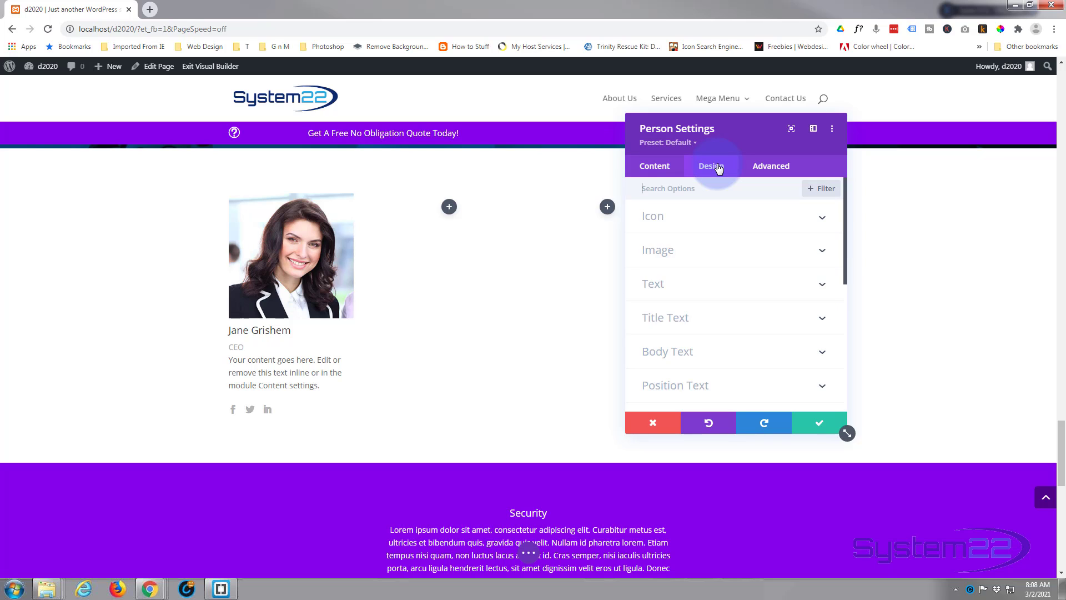
click(710, 214)
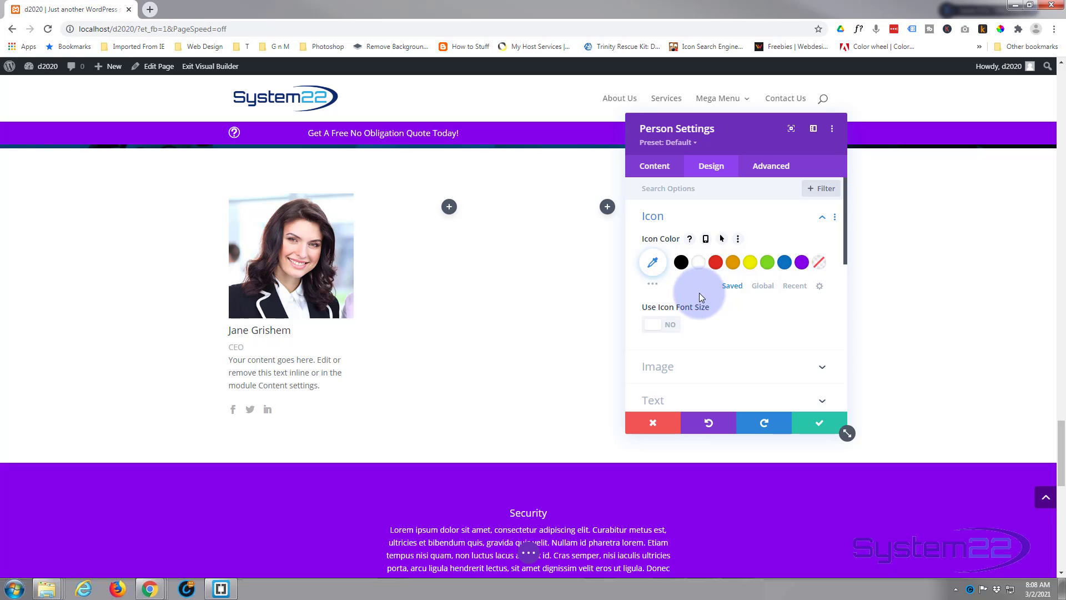
click(785, 264)
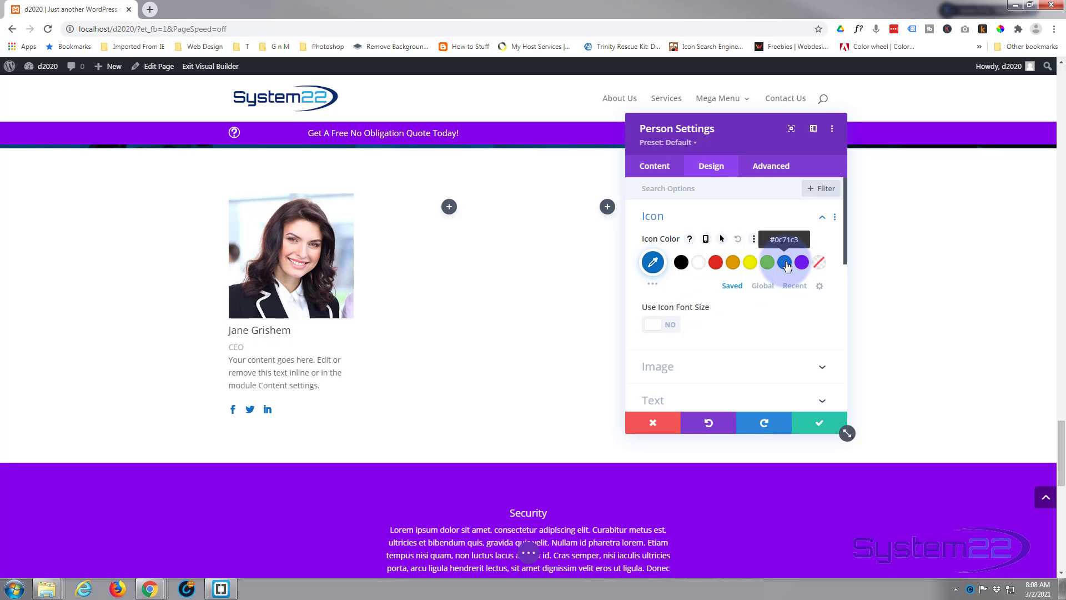
click(673, 327)
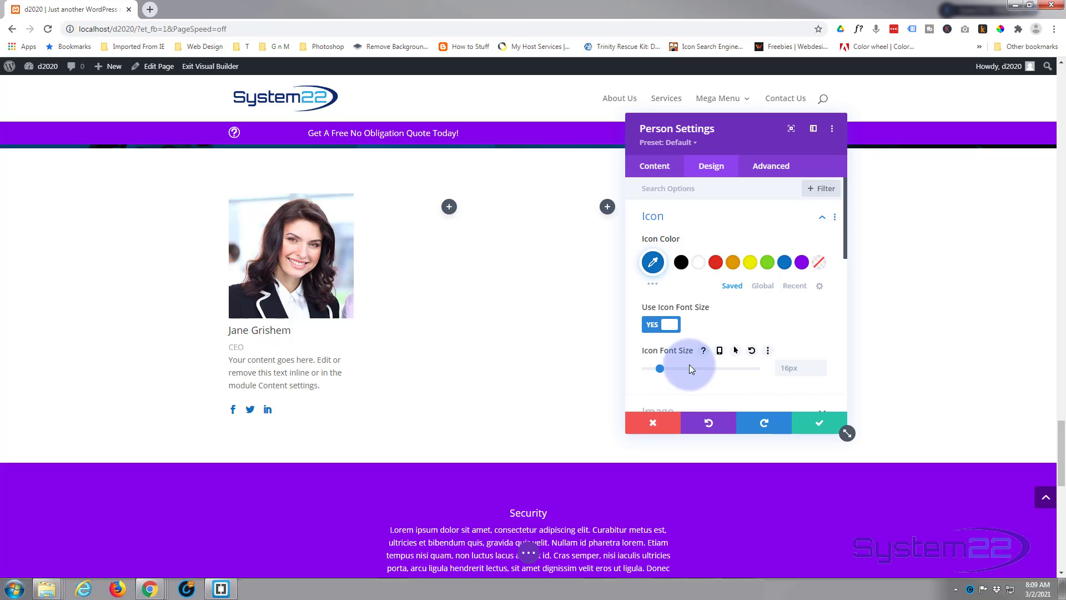
click(800, 368)
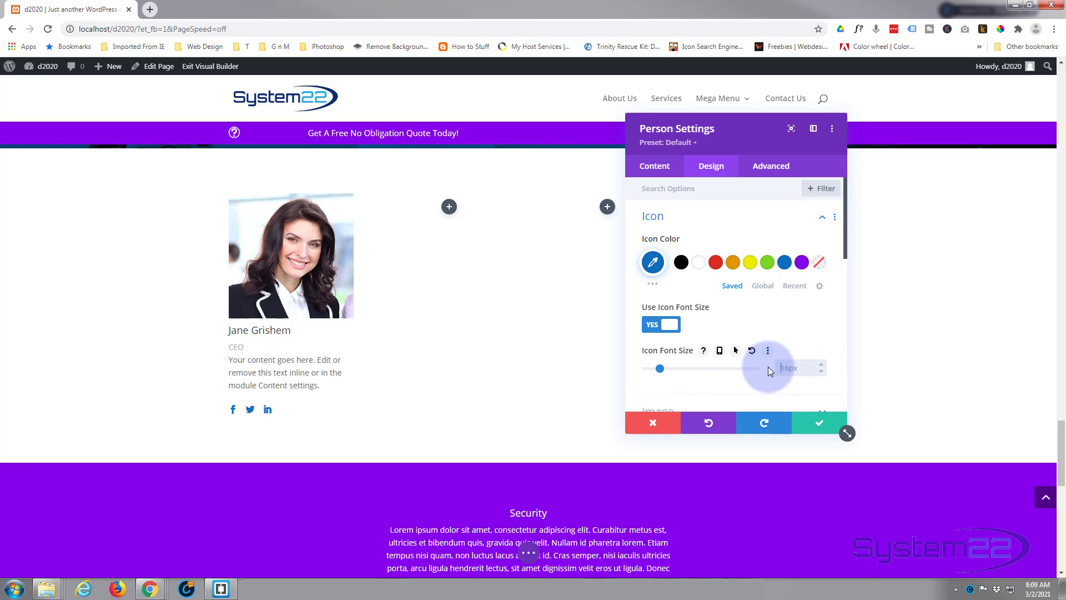
text(25px)
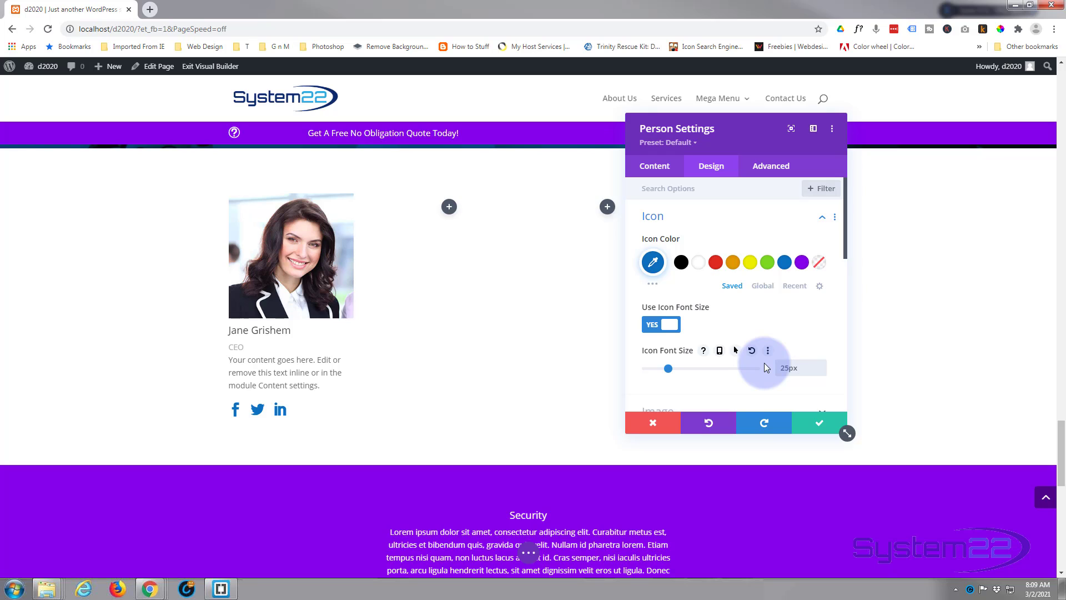
Make the Person module's image circular by setting all its rounded corners to 50%
scroll(753, 355, down, 2)
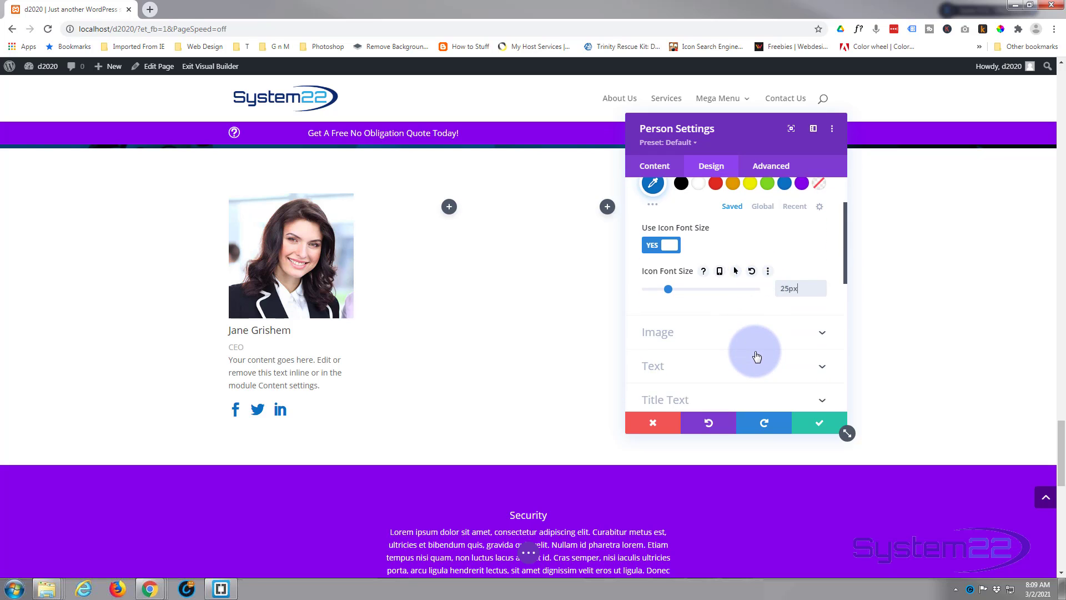
click(722, 301)
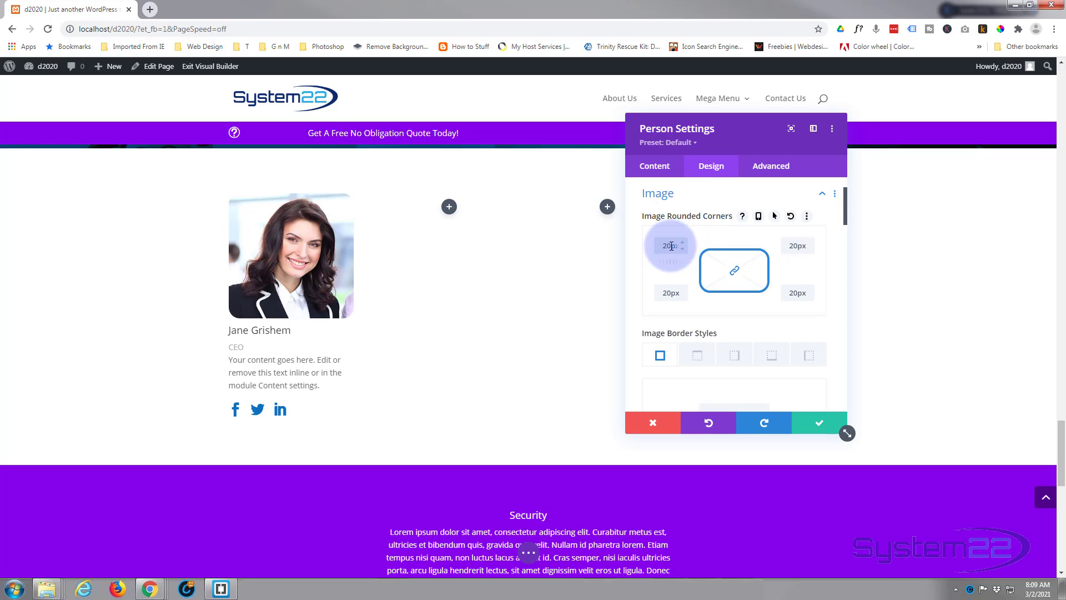
drag(659, 248, 688, 252)
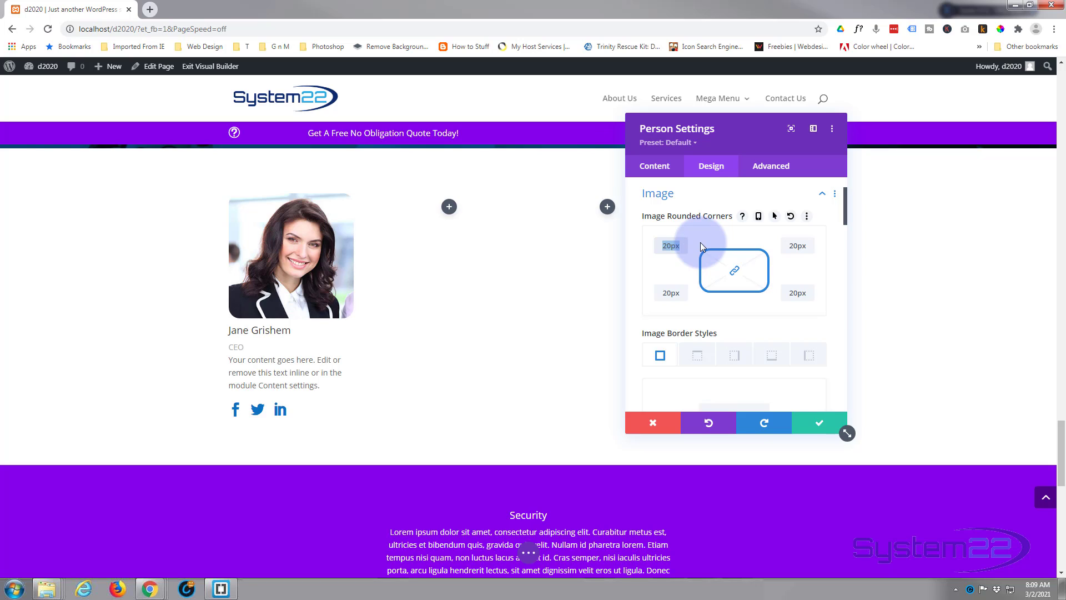
text(50%)
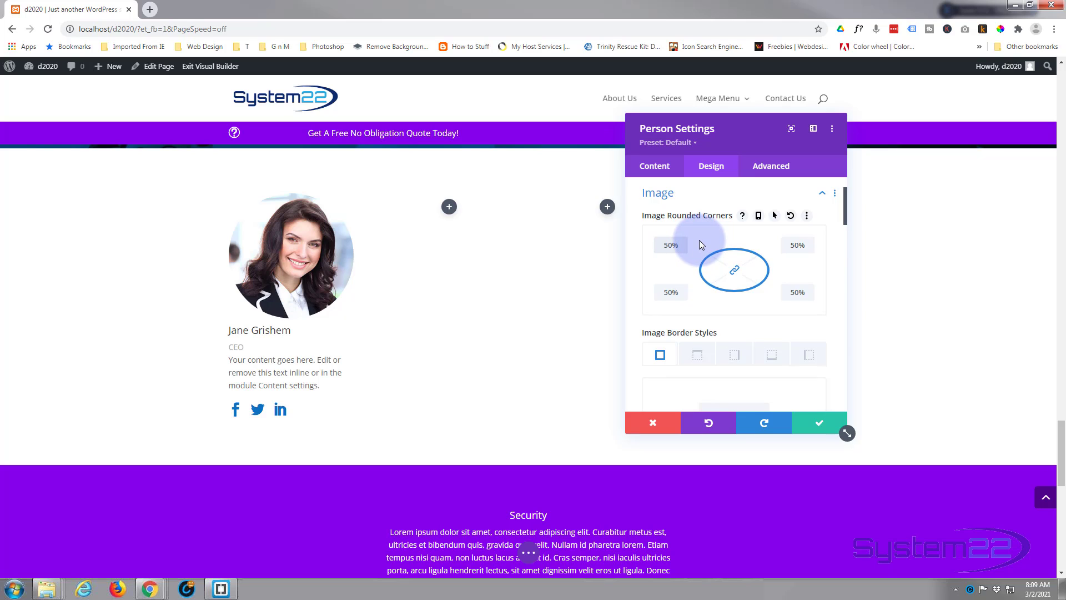
Give the Person module's image a 2px border on all sides in blue #0c71c3
scroll(698, 241, down, 1)
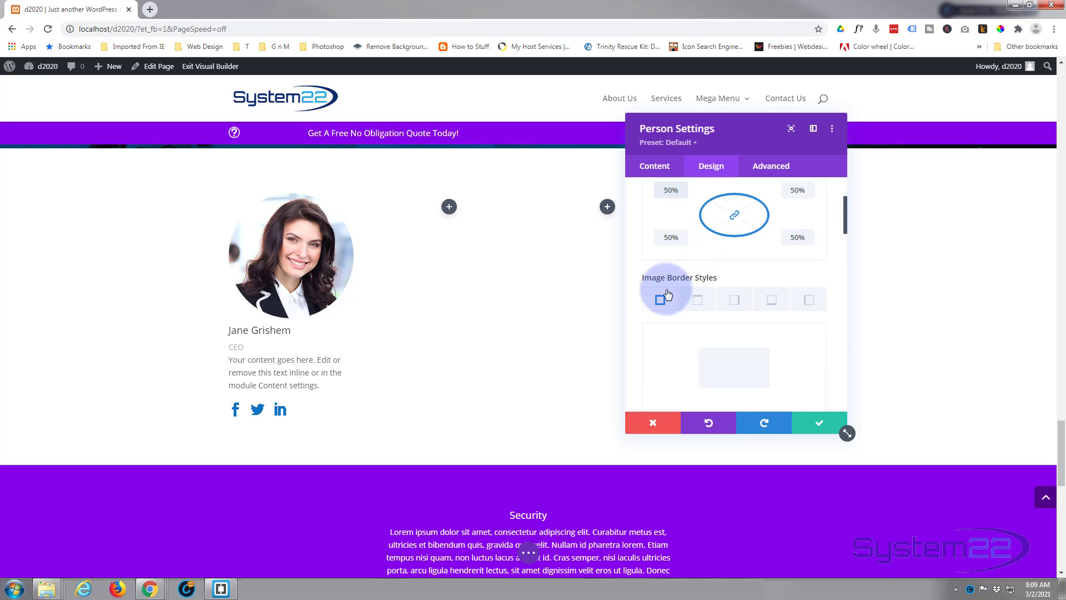
scroll(706, 299, down, 1)
scroll(716, 297, down, 1)
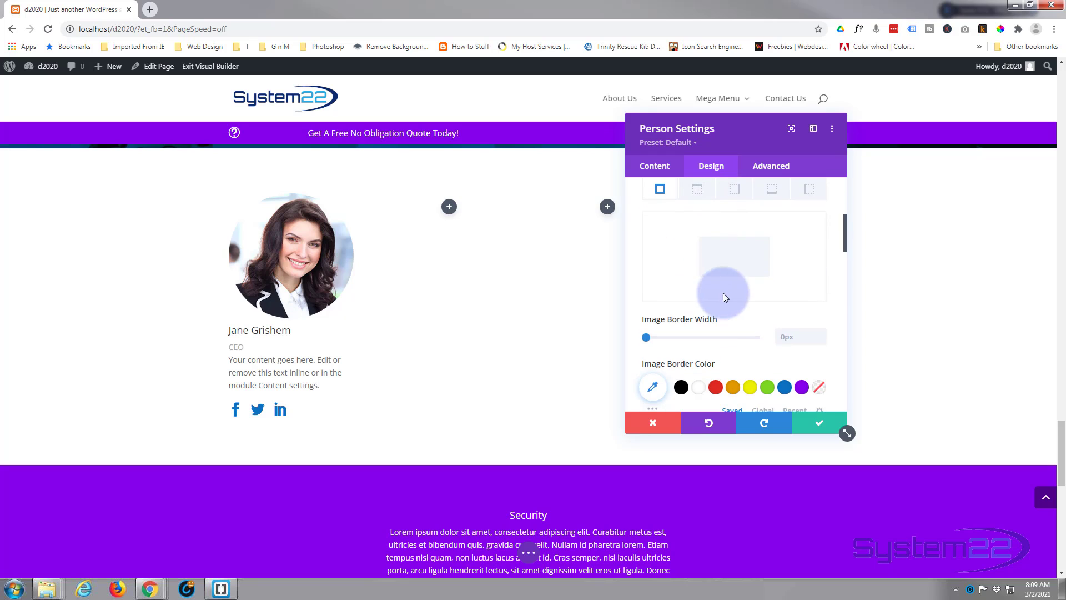
click(820, 333)
click(821, 333)
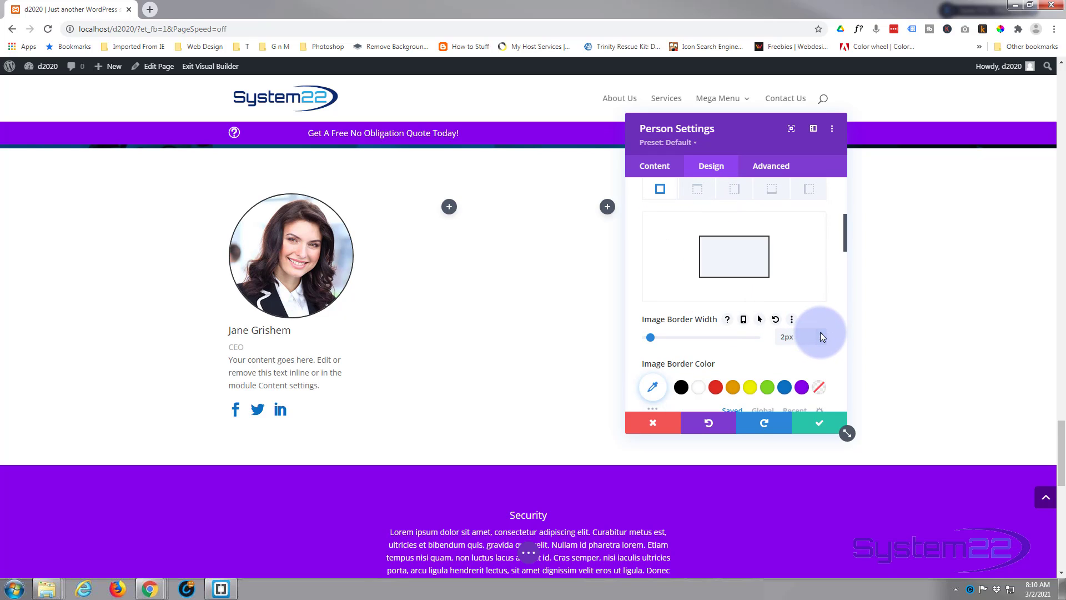
click(785, 388)
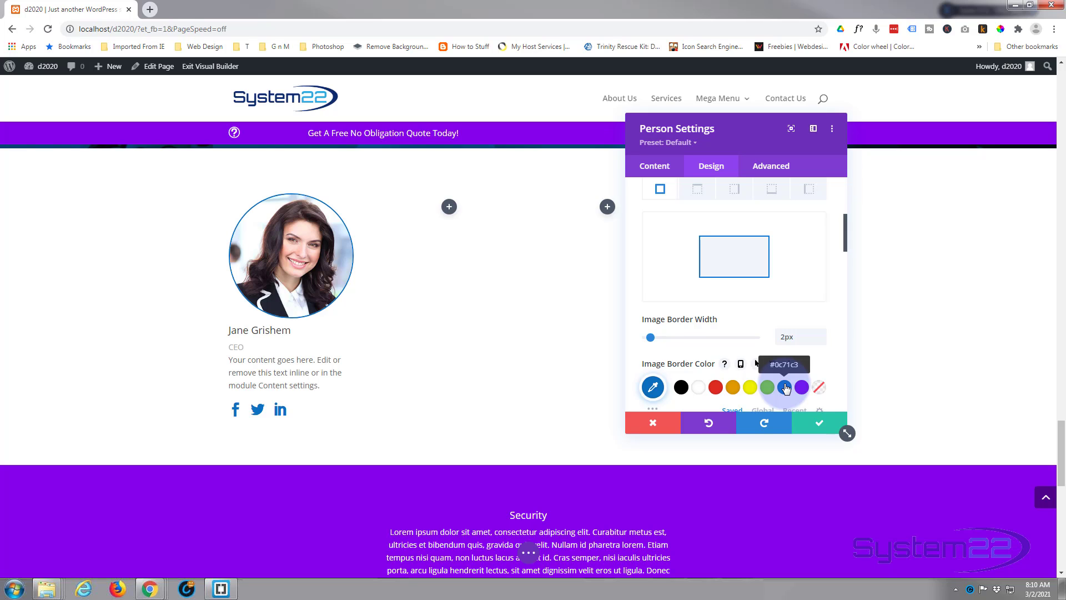
Try the box shadow preset below the Person module's image and reset the image box shadow to none
scroll(740, 333, down, 3)
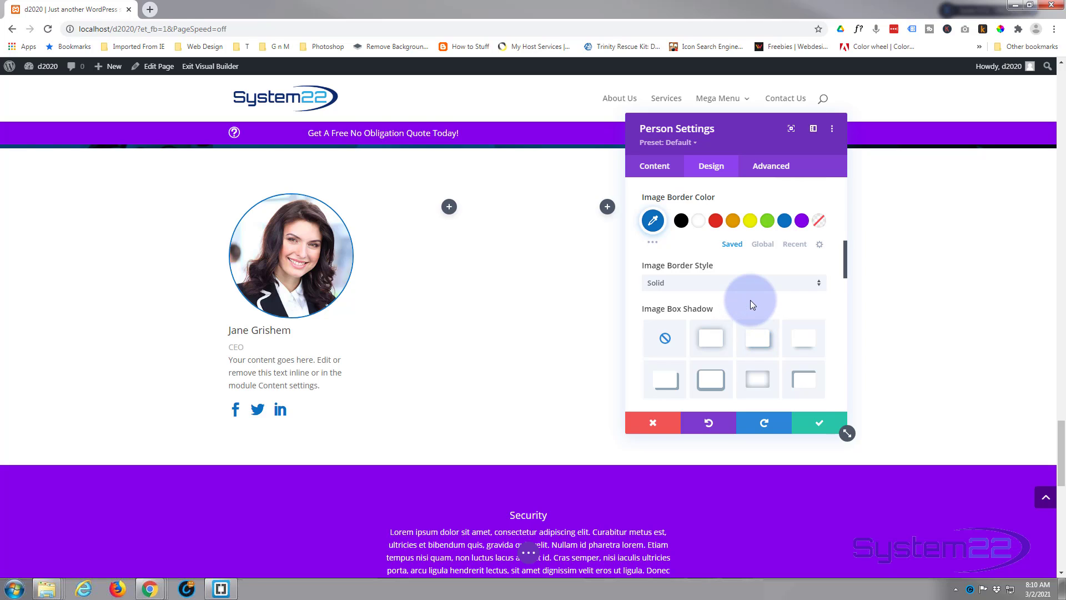
scroll(752, 302, down, 1)
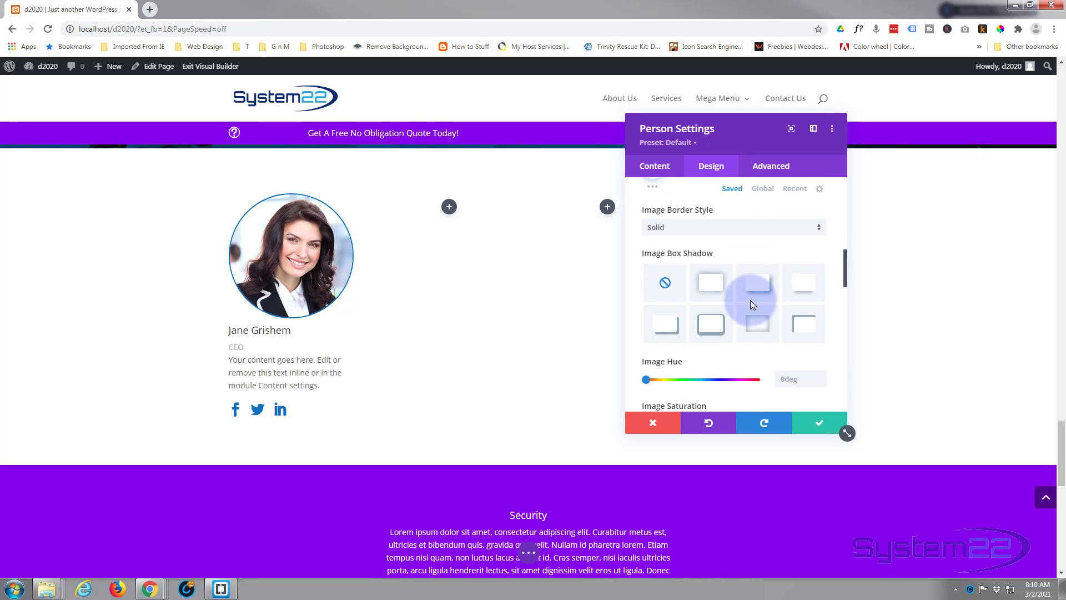
click(805, 286)
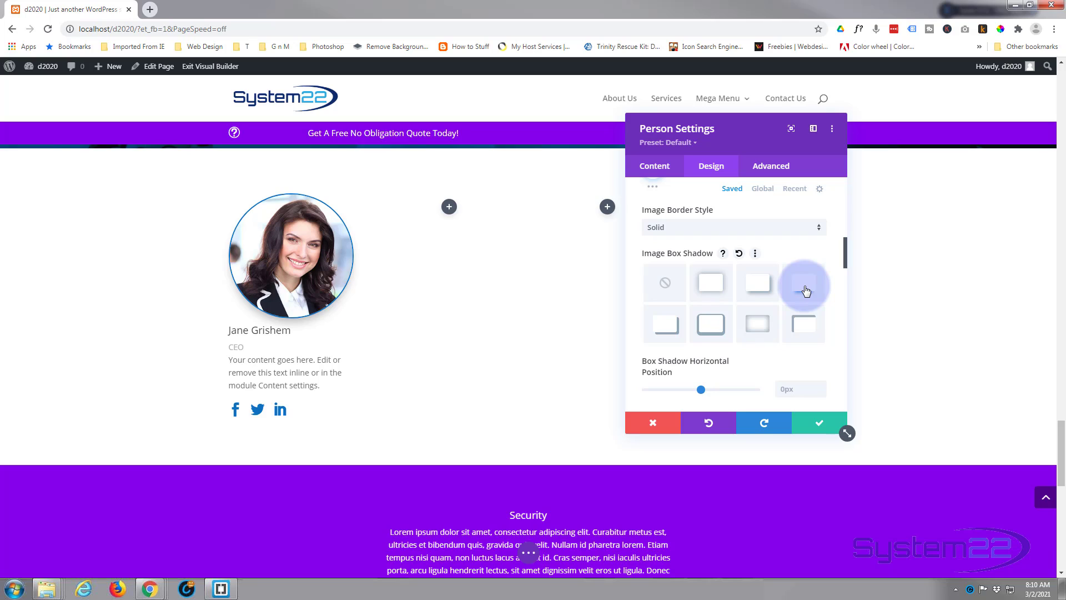
click(664, 289)
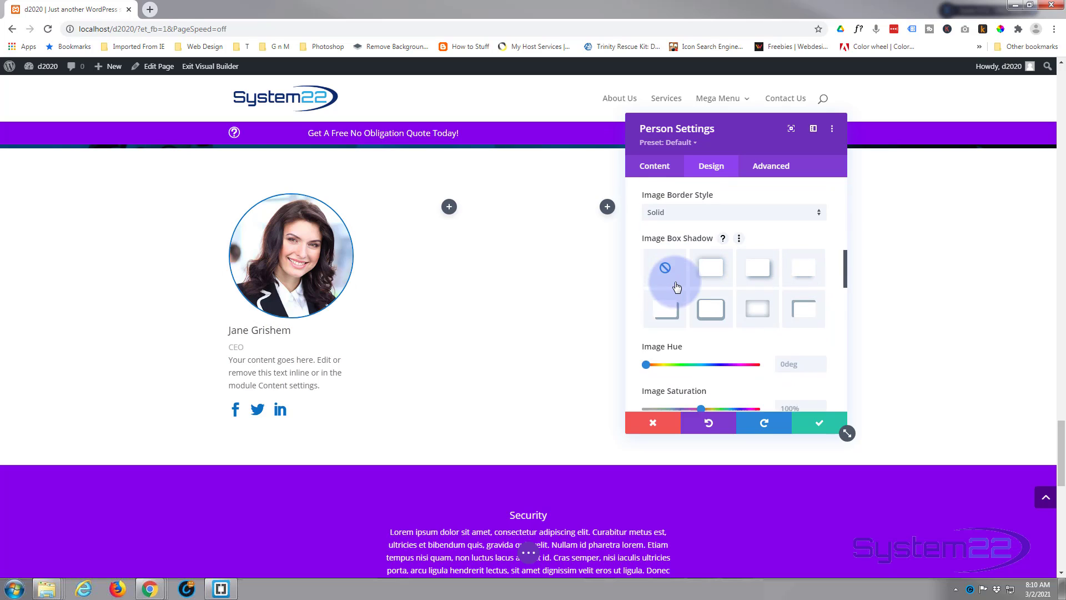
Center-align all text in the Person module
scroll(670, 285, down, 2)
scroll(675, 281, down, 4)
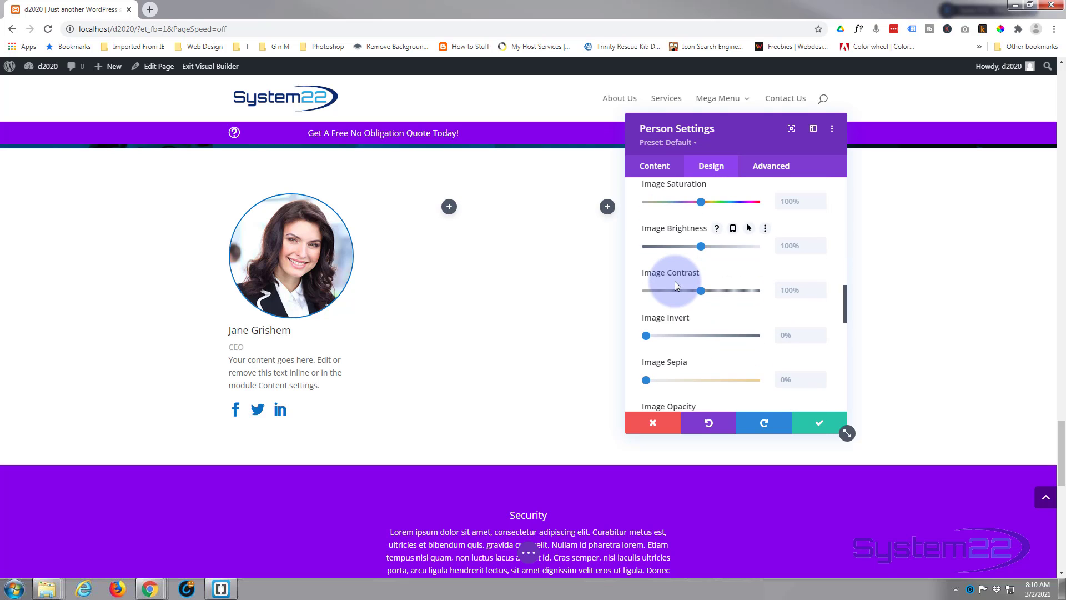
scroll(675, 281, down, 3)
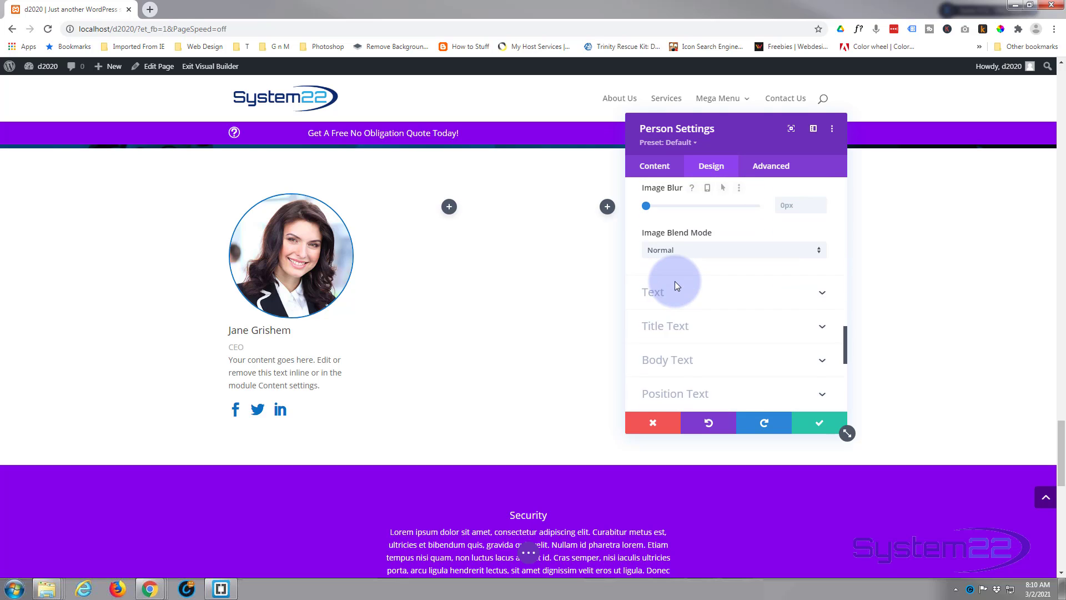
click(717, 279)
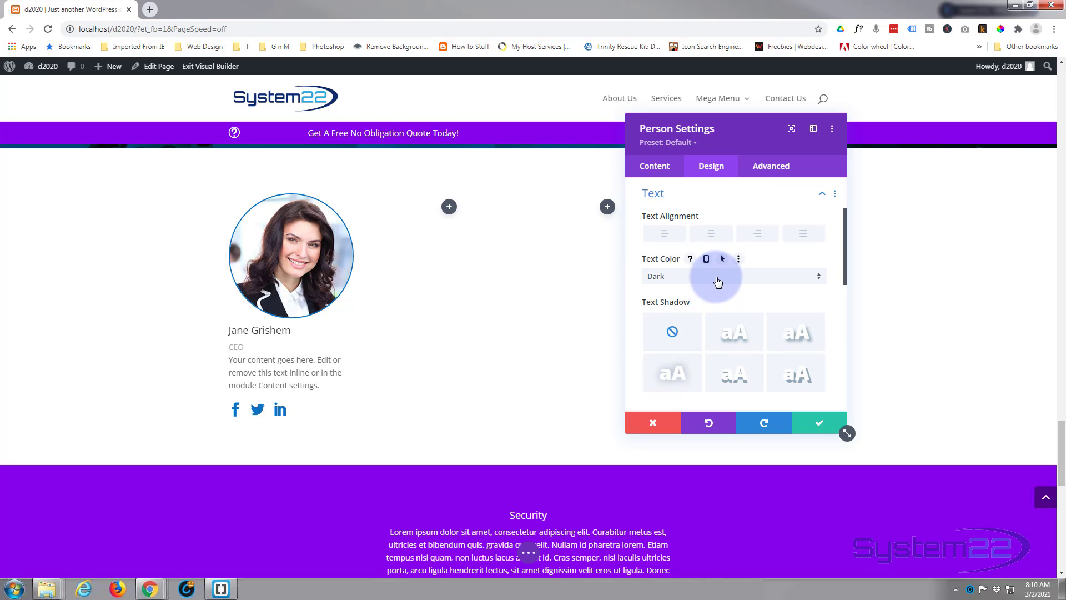
click(711, 234)
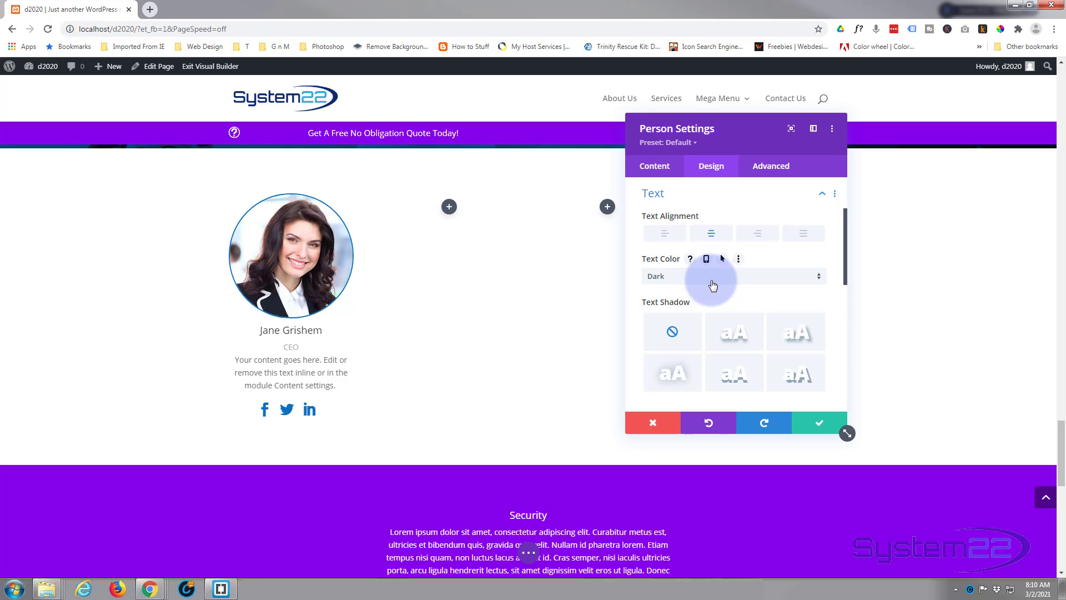
Style the Person module's title text with Semi Bold weight and blue color #0c71c3, keeping the default font
scroll(712, 285, down, 3)
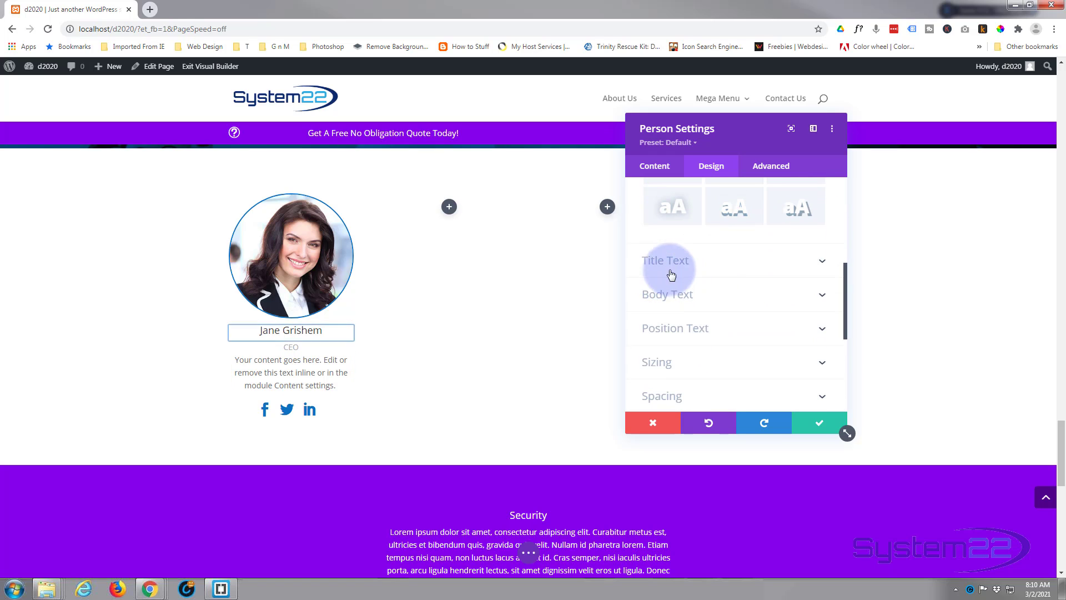
click(711, 266)
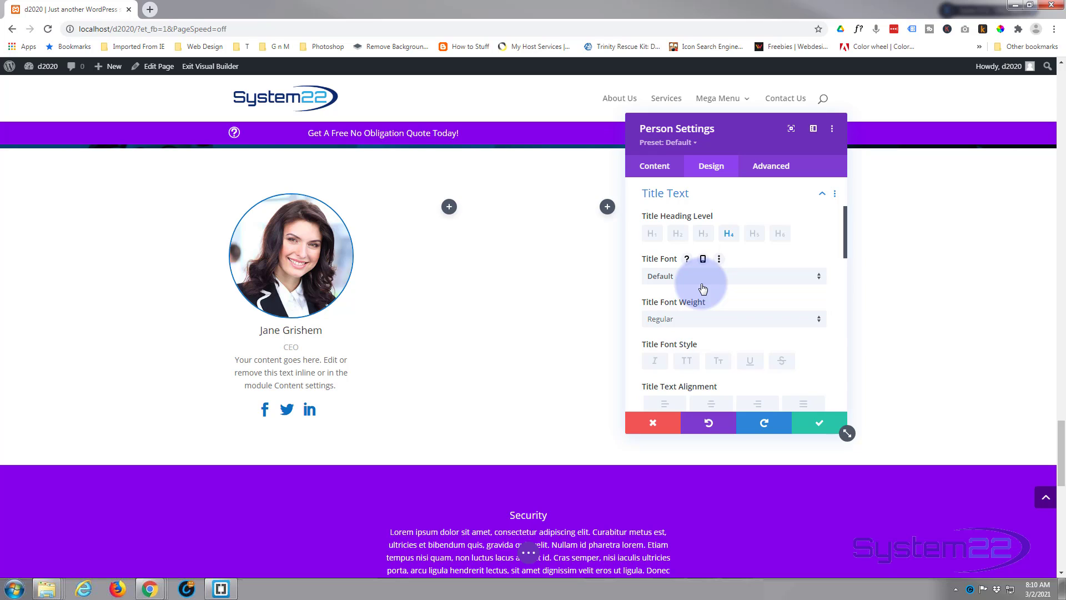
click(683, 320)
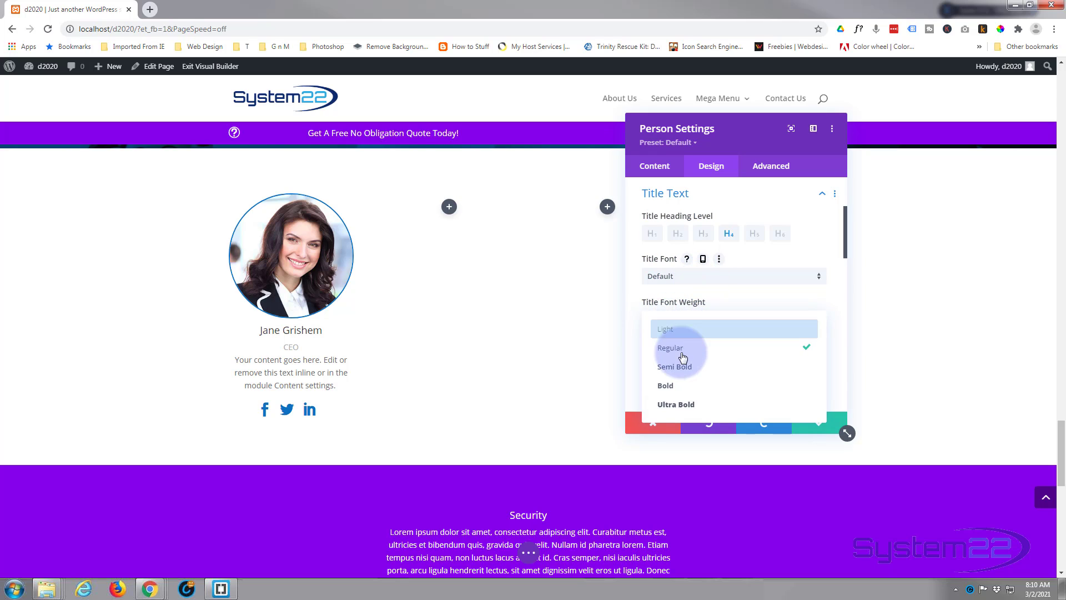
click(688, 368)
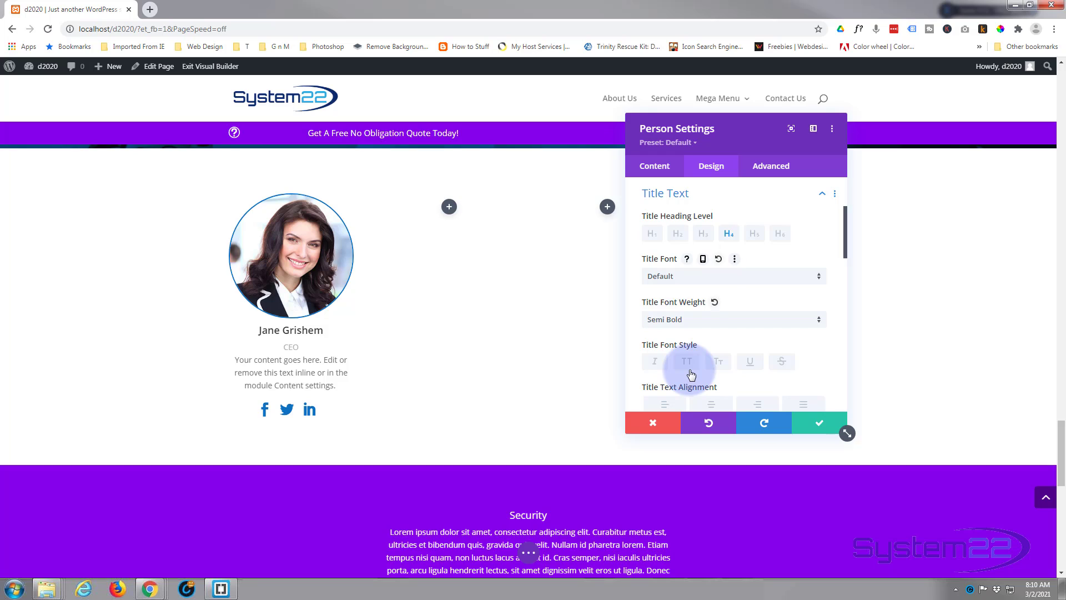
click(699, 278)
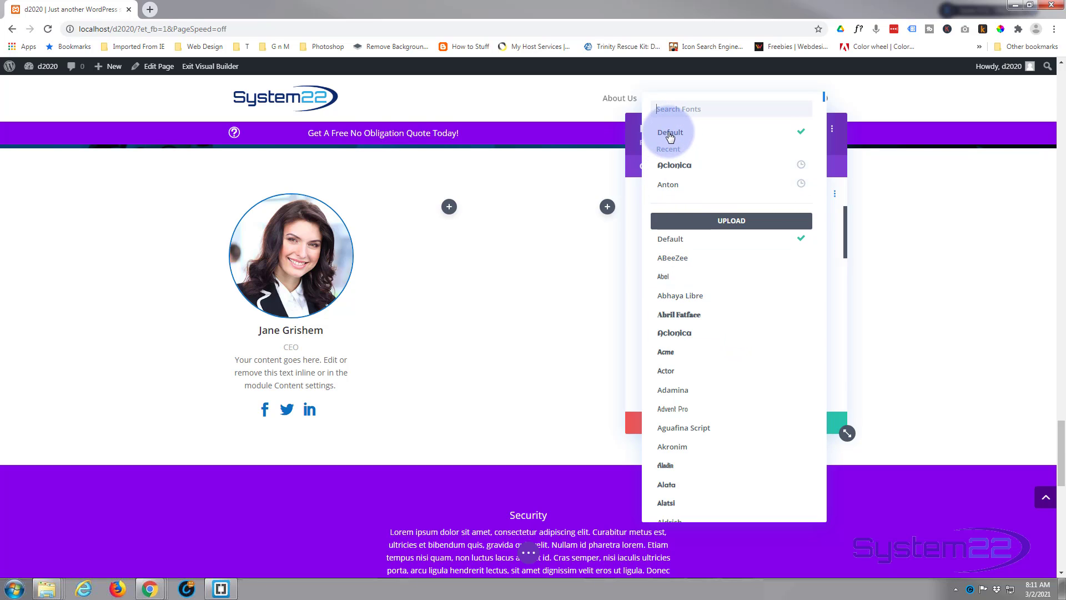
click(631, 135)
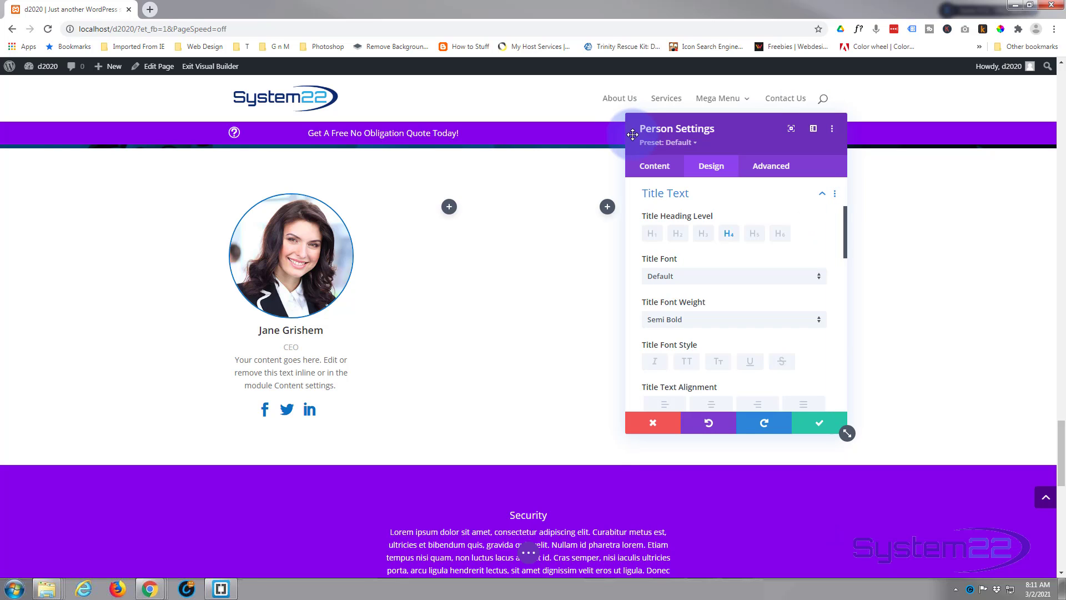
scroll(735, 285, down, 2)
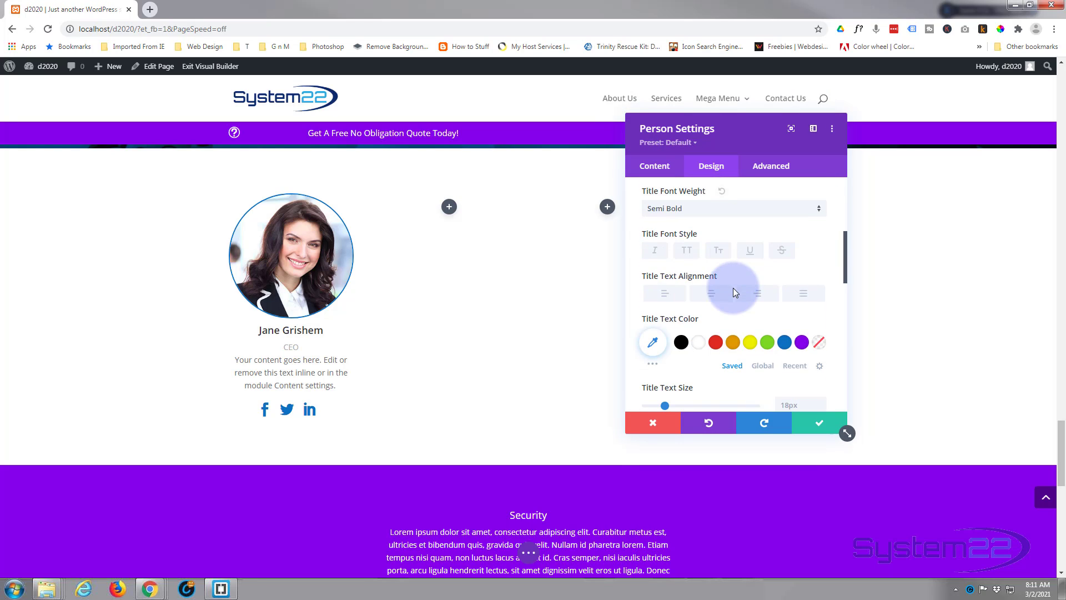
click(788, 342)
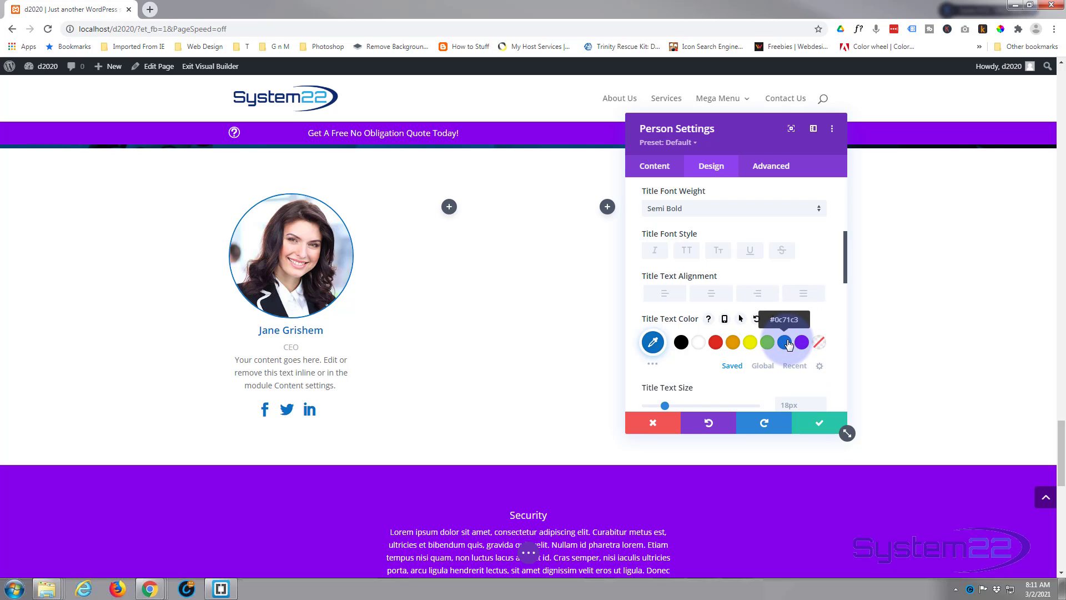
Style the Person module's position text with Bold weight and blue color #0c71c3
scroll(753, 345, down, 4)
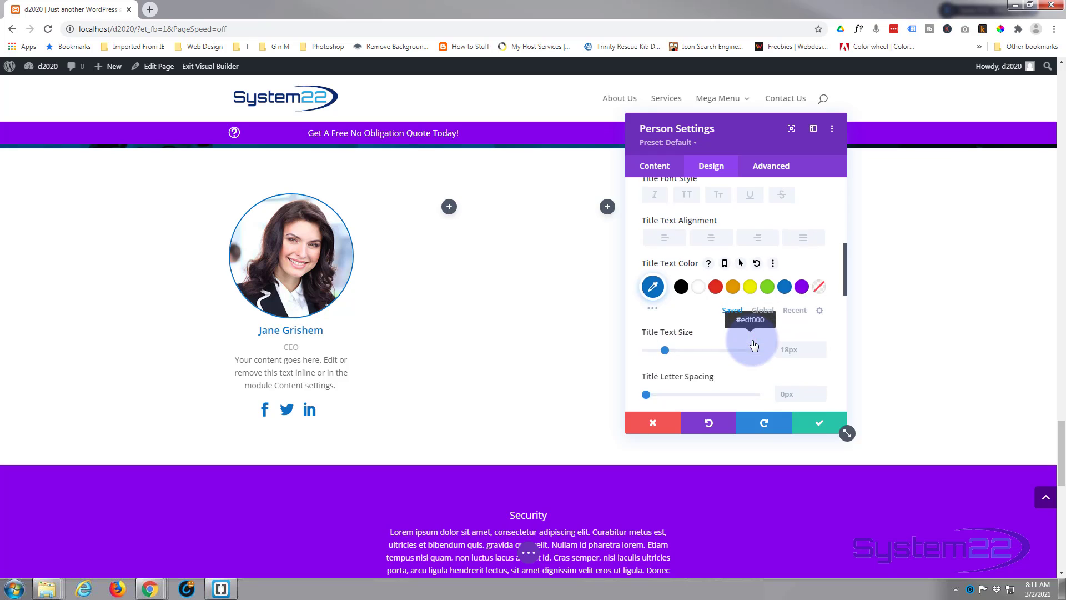
scroll(754, 344, down, 2)
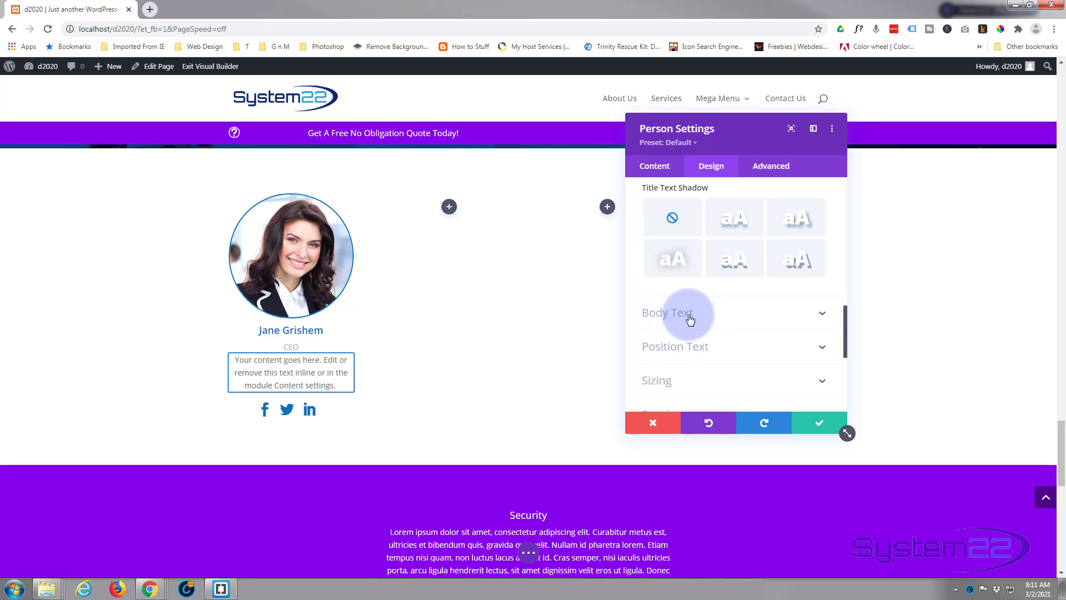
click(737, 354)
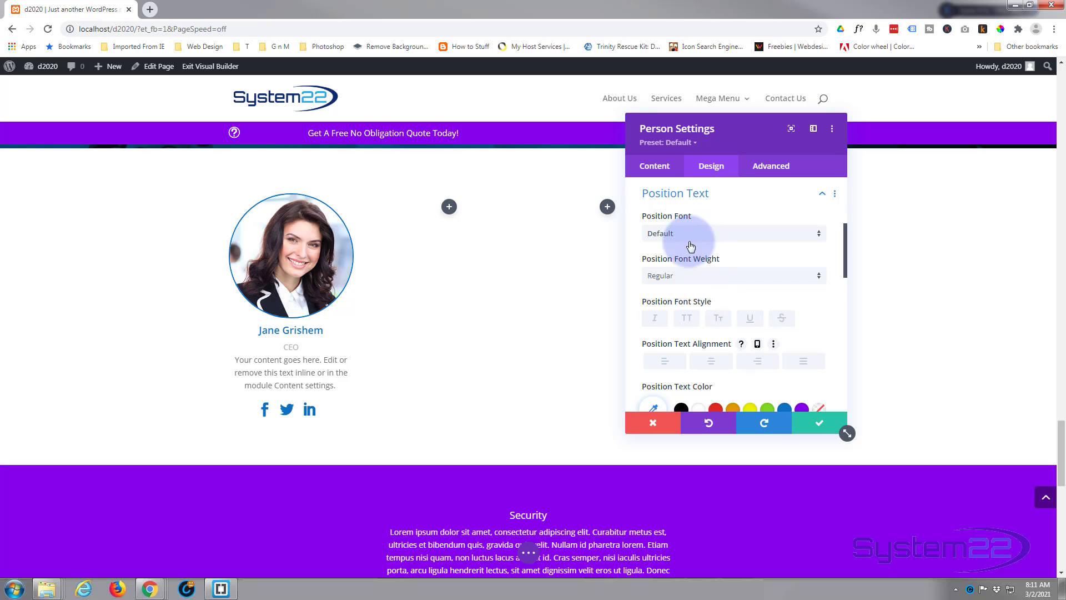
click(688, 277)
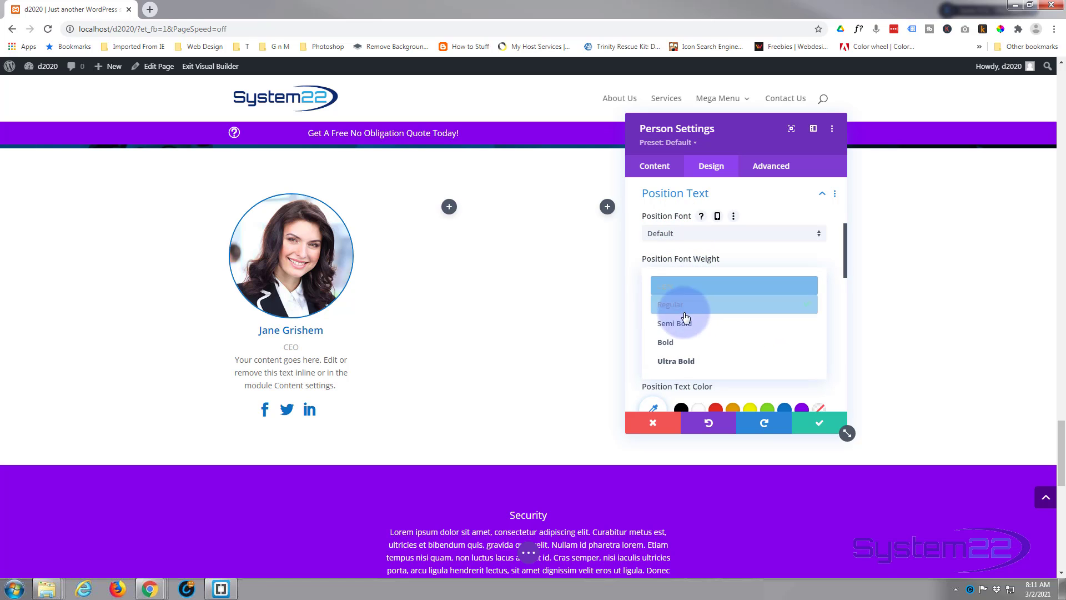
click(671, 346)
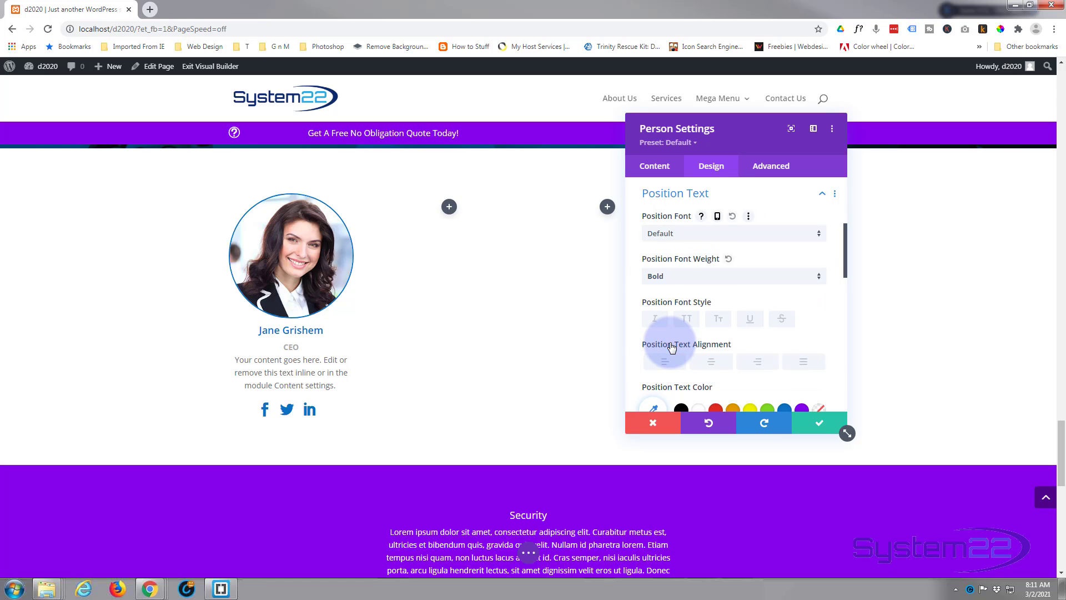
scroll(720, 351, down, 1)
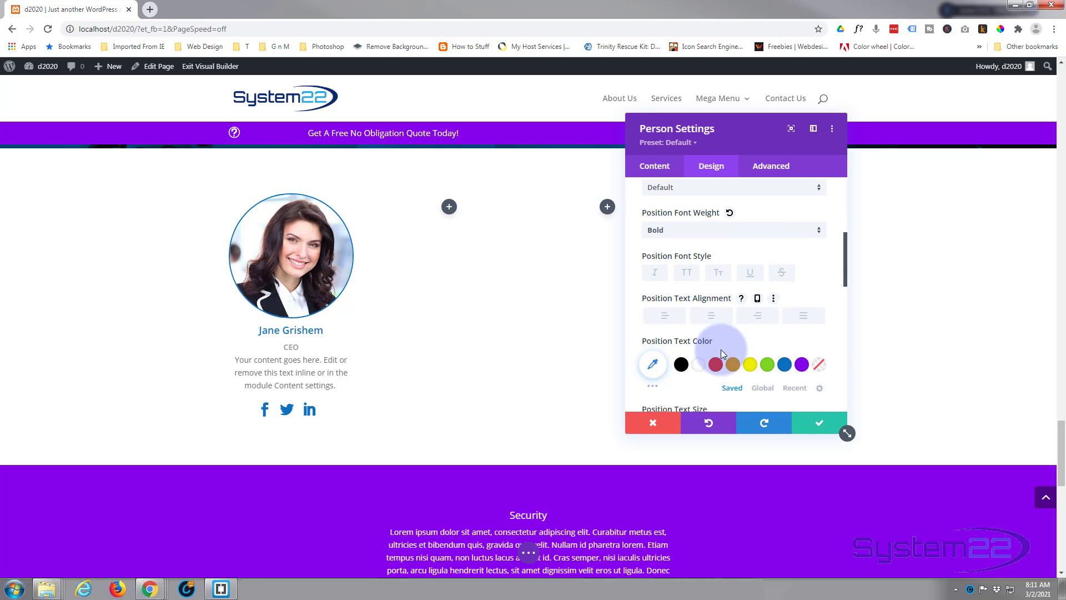
click(785, 355)
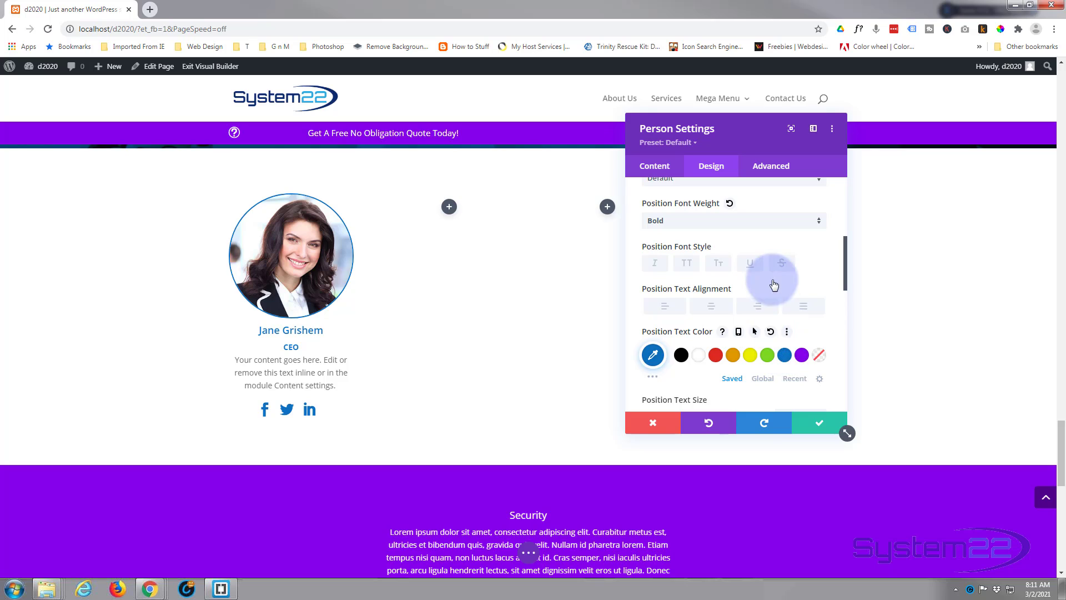
Add a 3px solid bottom border in blue #0c71c3 to the Person module
scroll(769, 267, down, 3)
scroll(763, 267, down, 4)
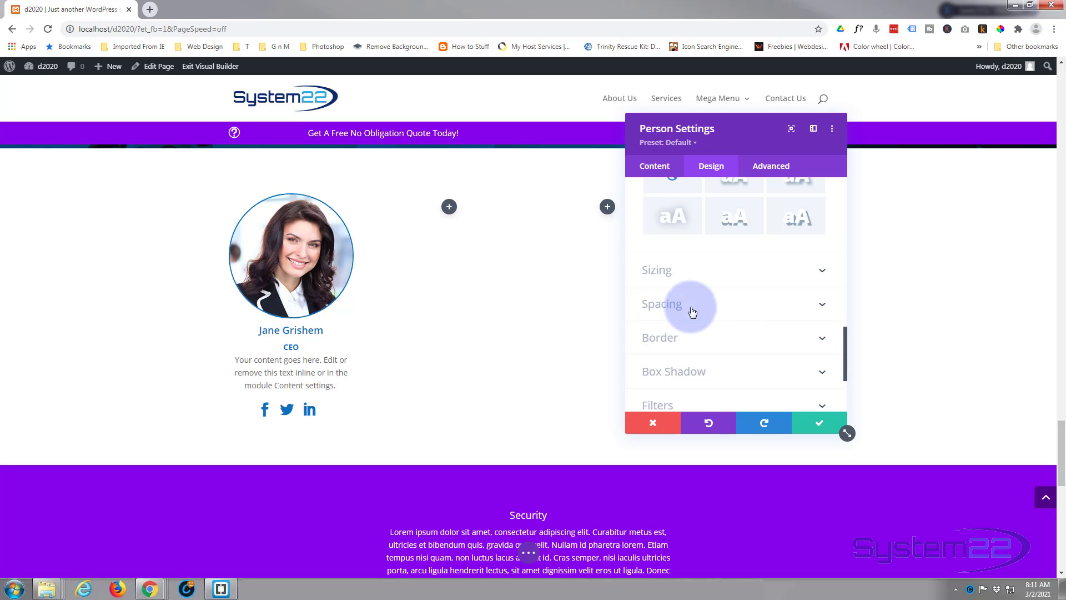
click(707, 343)
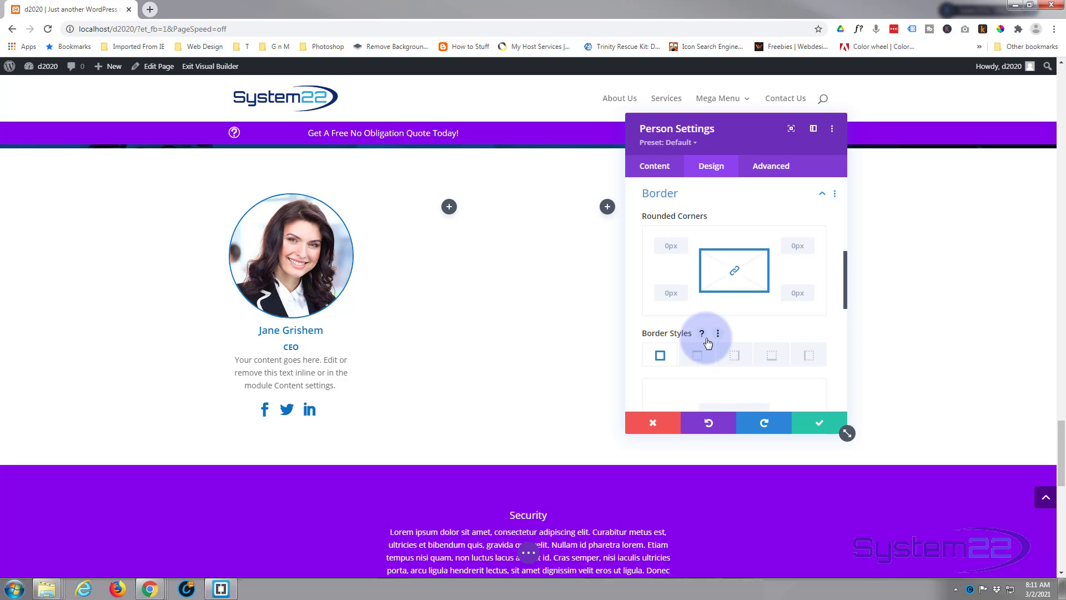
scroll(707, 343, down, 1)
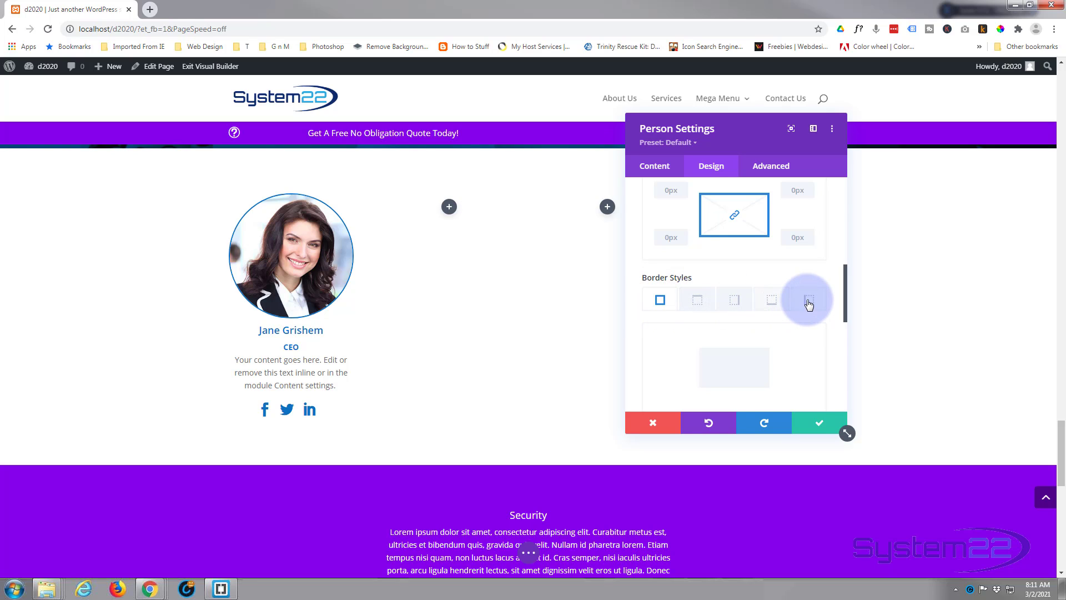
click(772, 303)
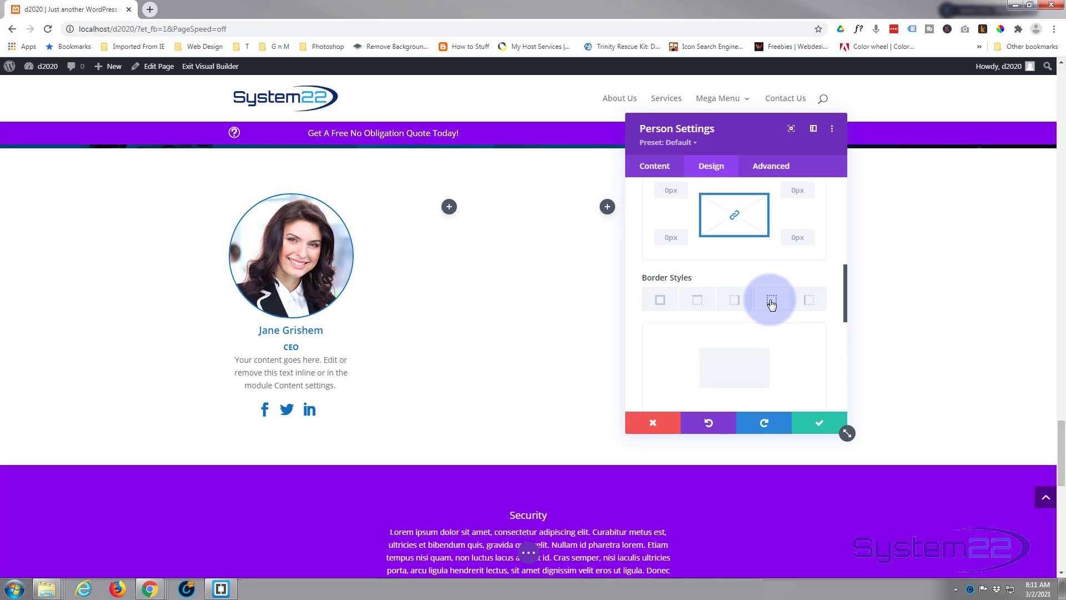
scroll(771, 300, down, 3)
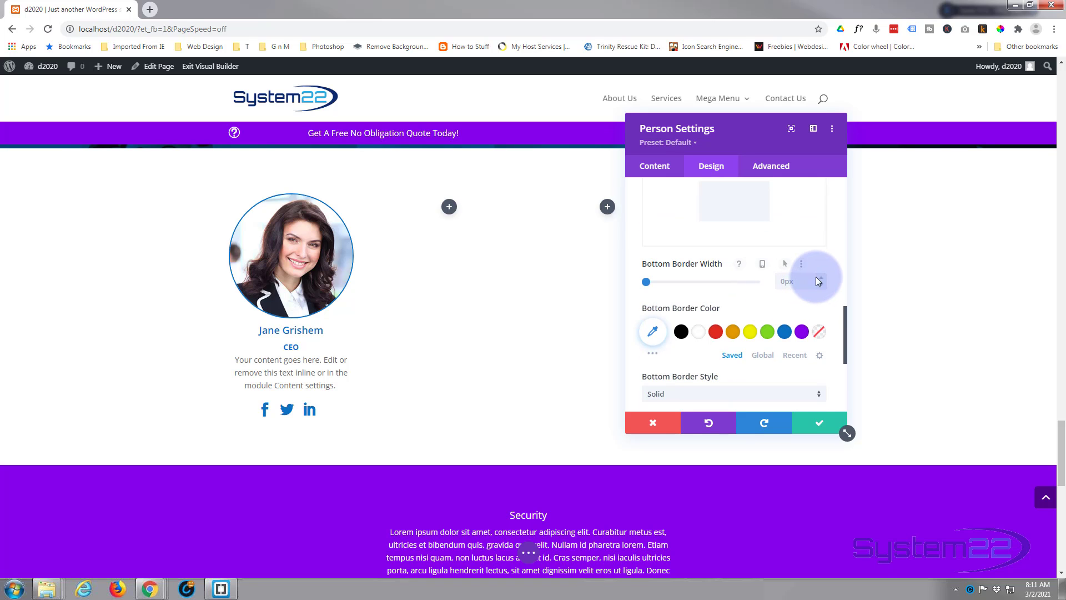
click(821, 278)
click(821, 278)
click(821, 277)
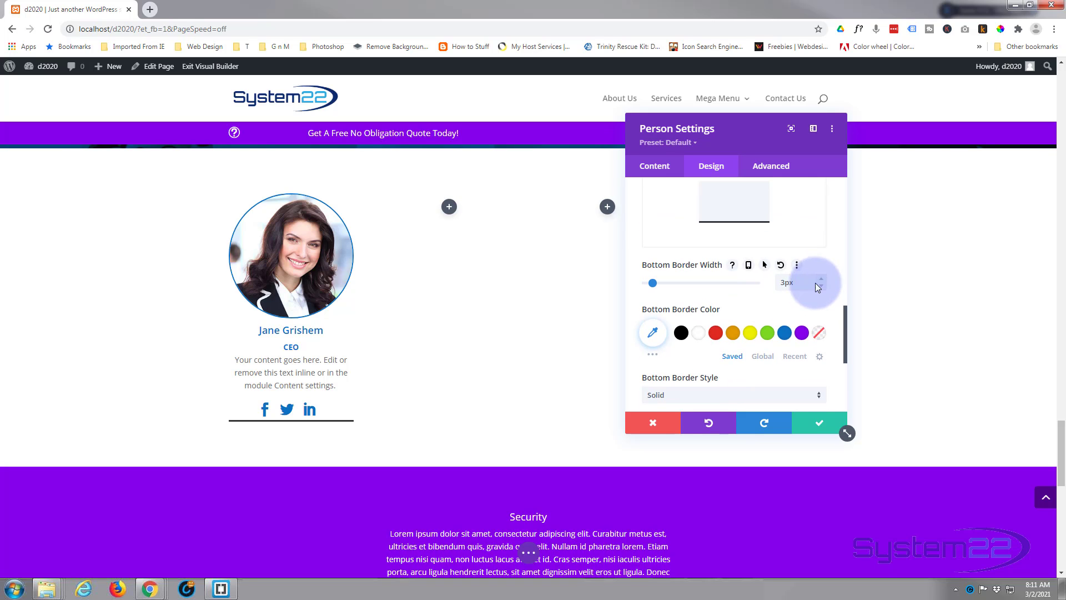
click(784, 332)
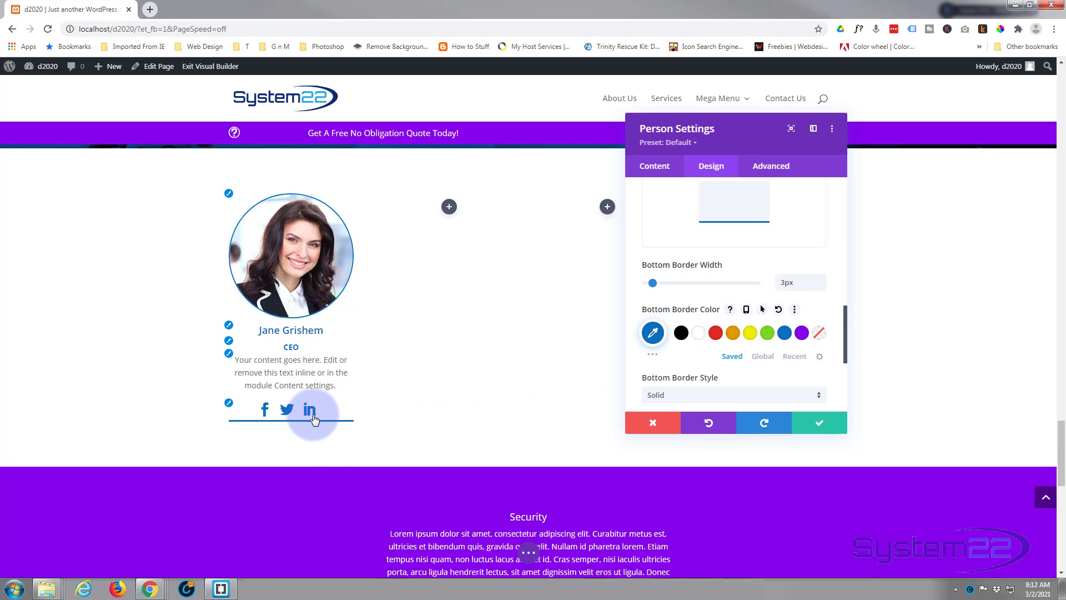
Set the Person module's bottom, left and right padding to 30px, linking the left and right values
scroll(715, 289, up, 10)
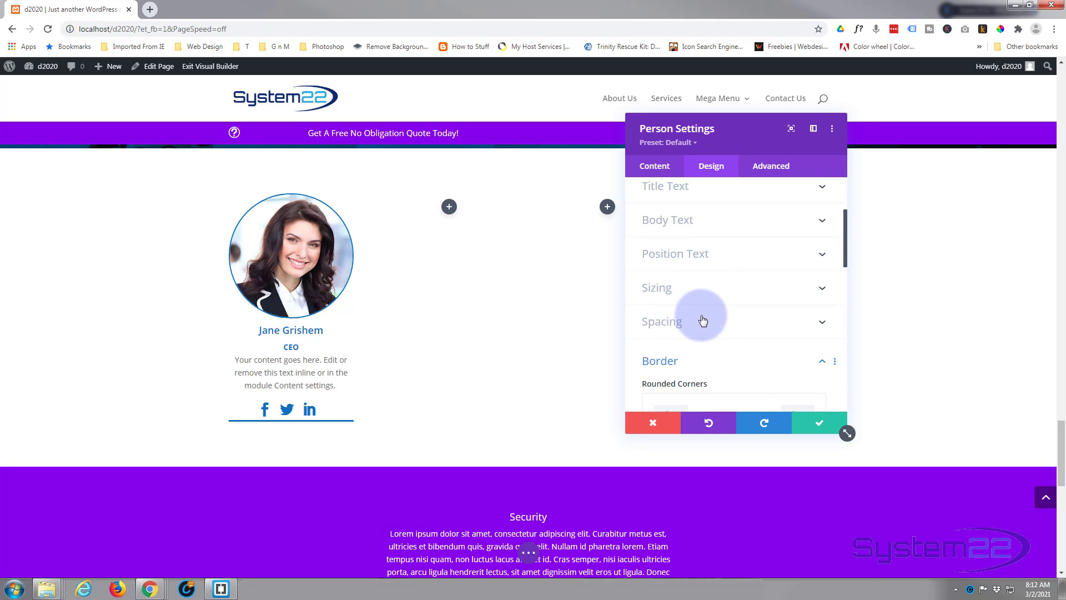
click(702, 320)
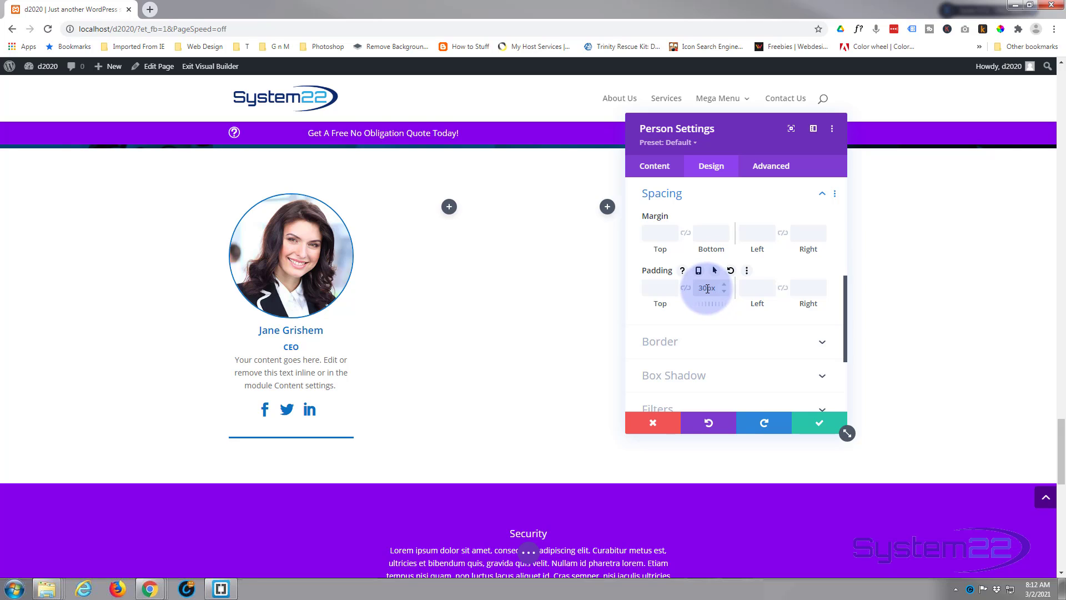
click(755, 288)
text(30)
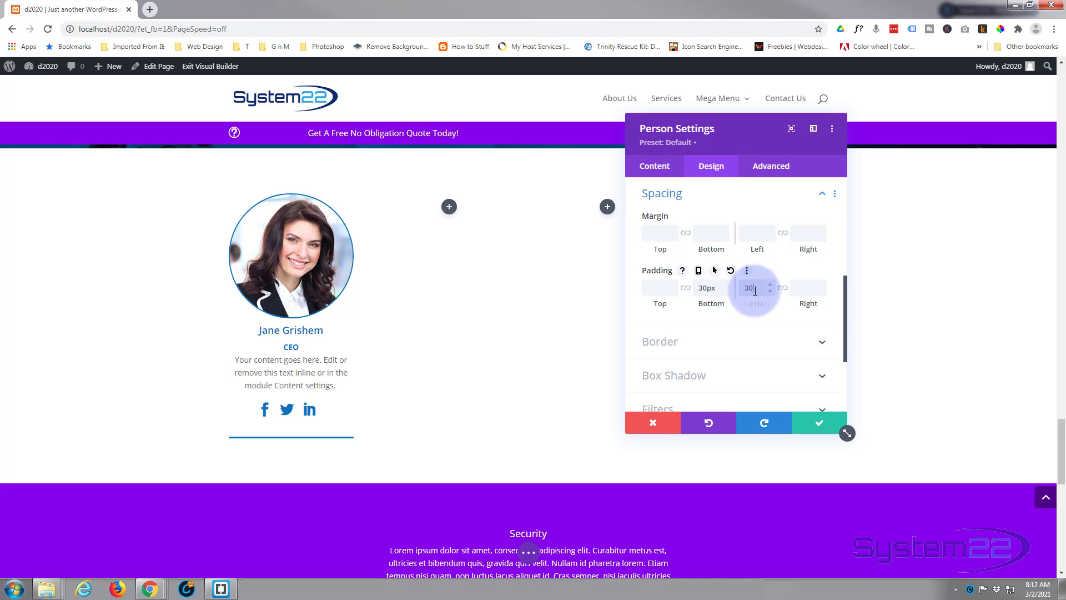
click(782, 290)
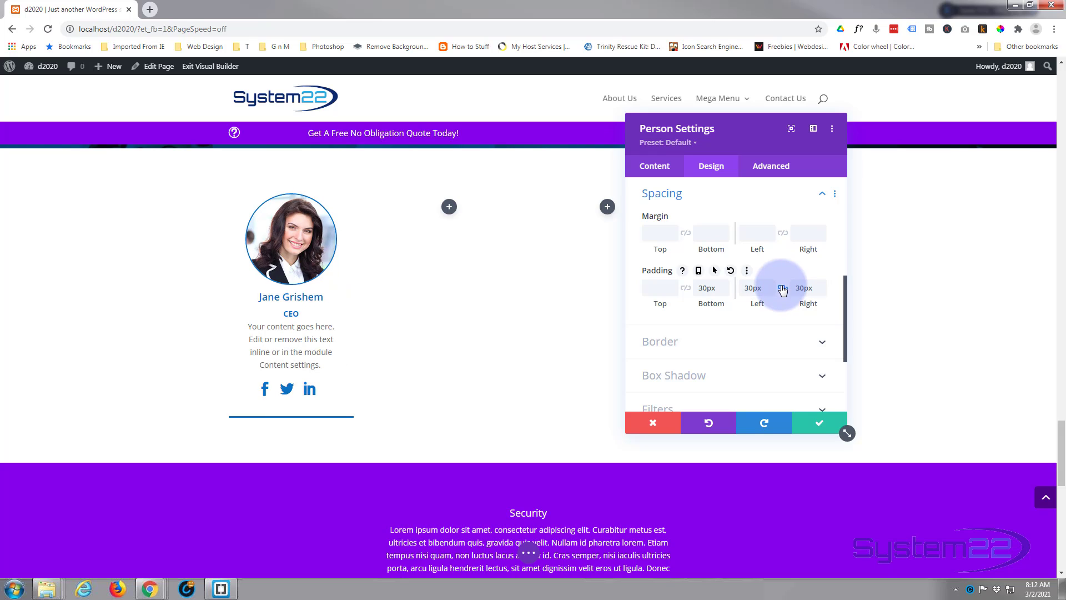
Apply the box shadow preset that casts a soft shadow below the whole Person module
scroll(774, 289, down, 1)
click(713, 332)
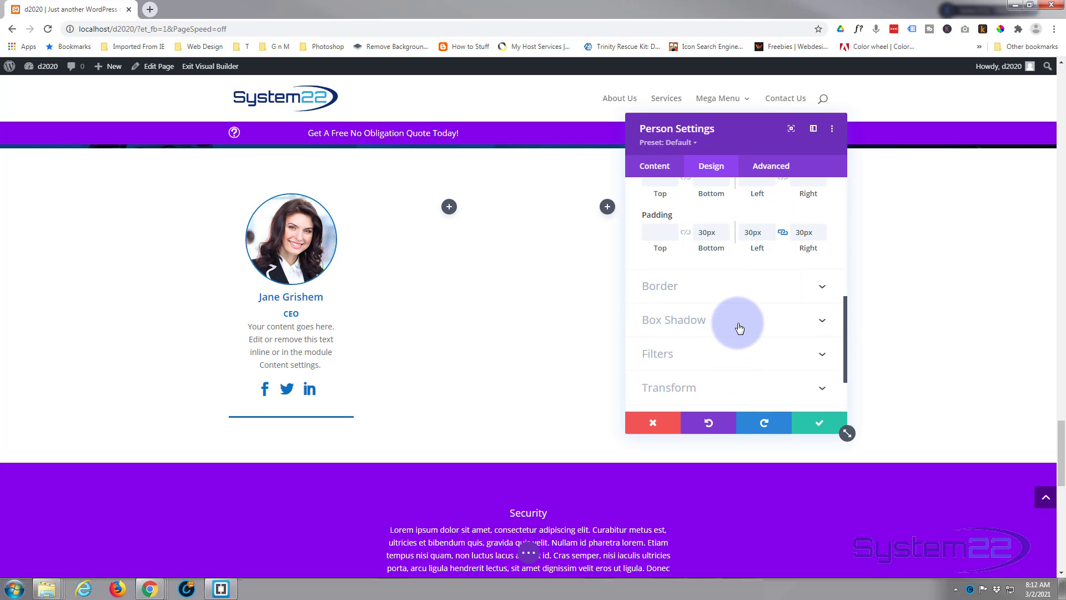
click(806, 256)
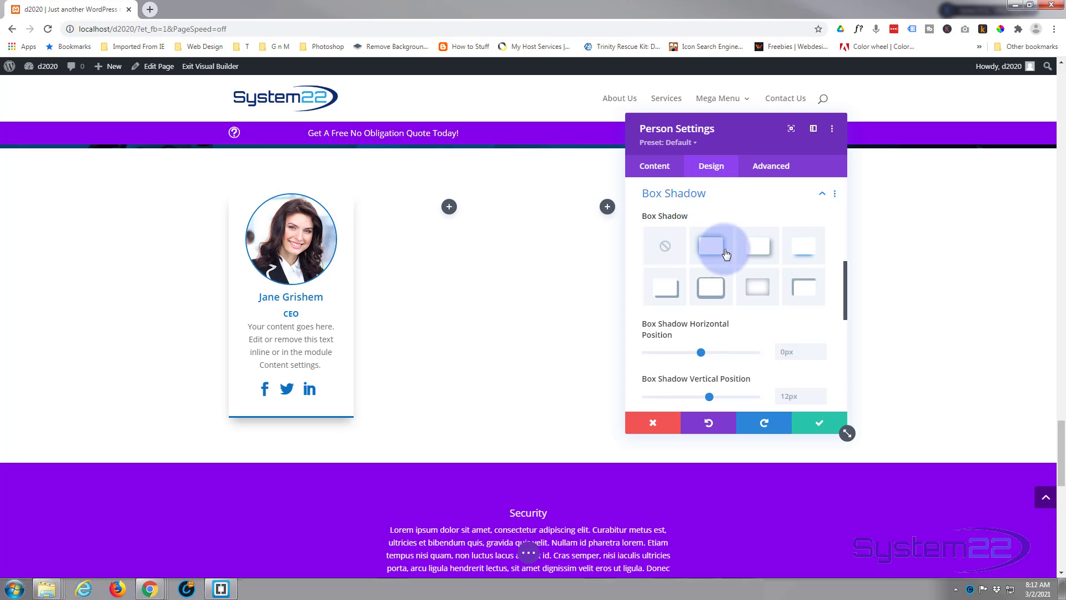
Scale the Person module to 110% in both directions for its hover state, and return to the desktop state
scroll(726, 252, down, 8)
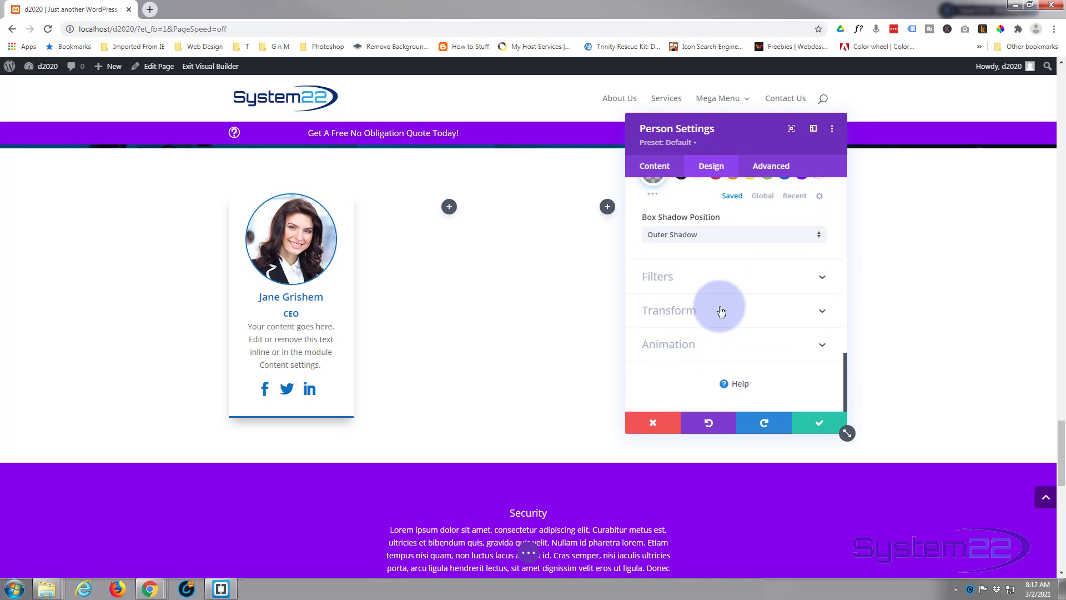
click(720, 311)
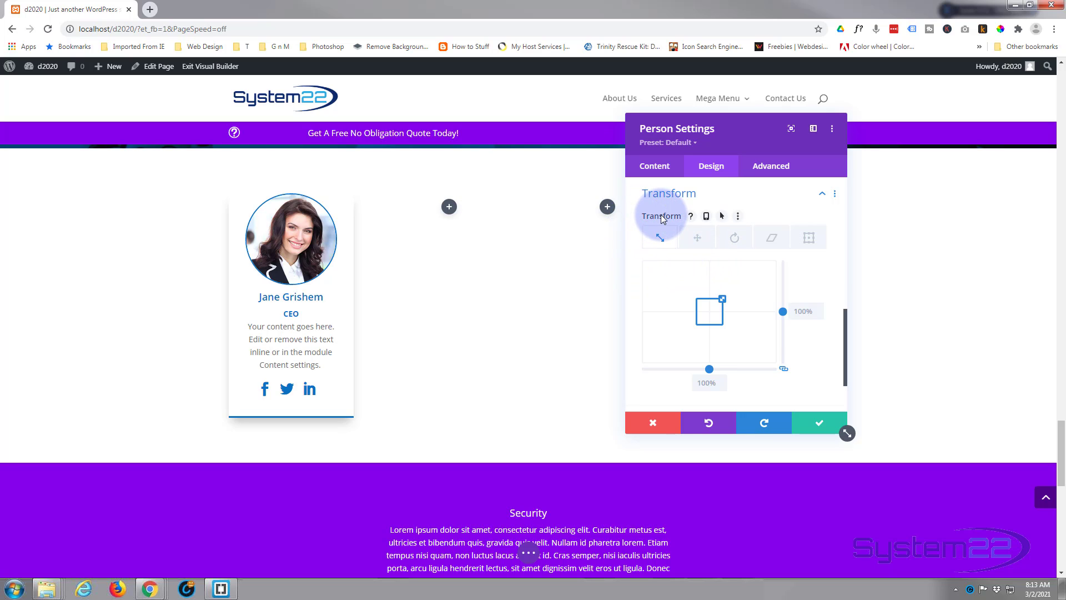
click(721, 216)
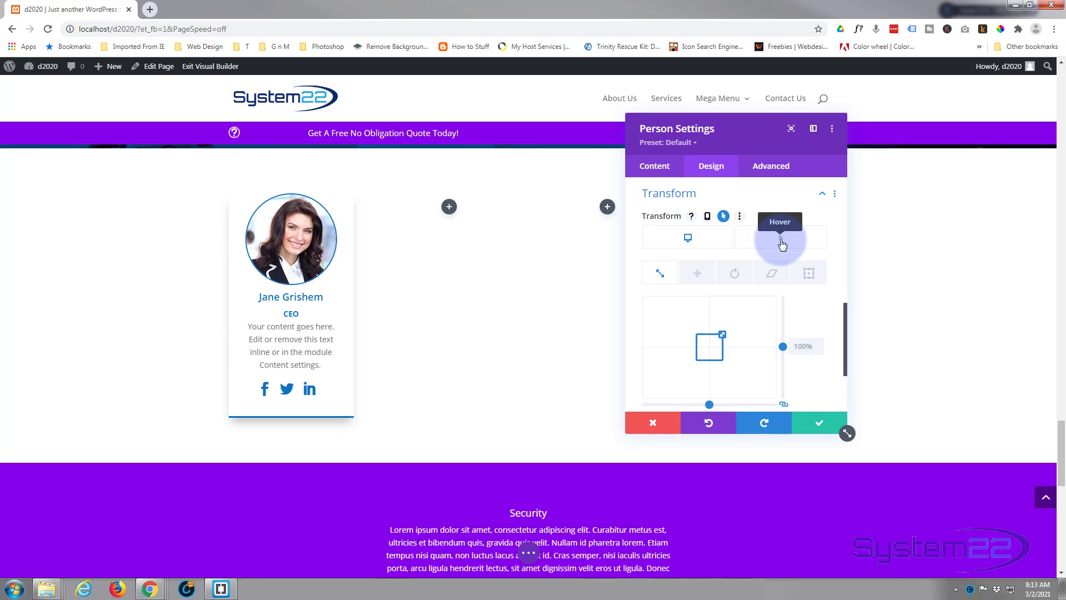
click(783, 244)
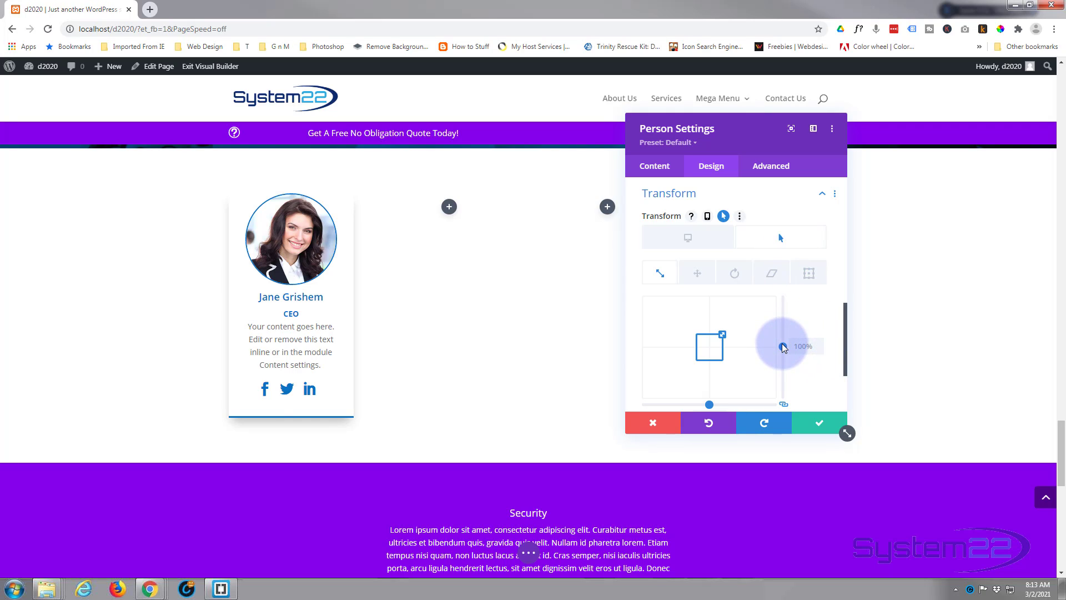
drag(783, 346, 783, 346)
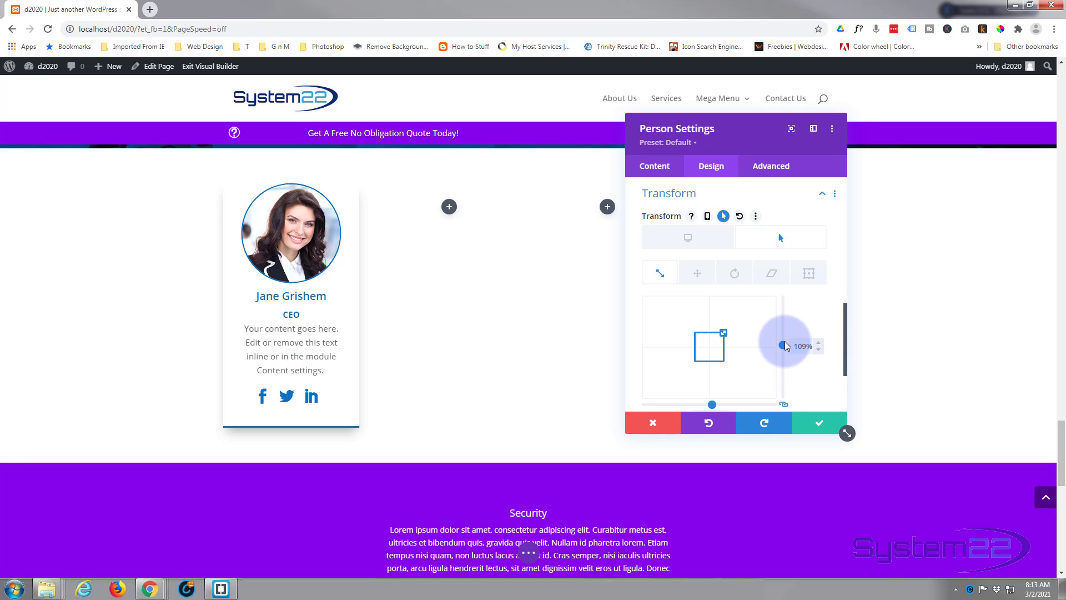
drag(782, 346, 820, 347)
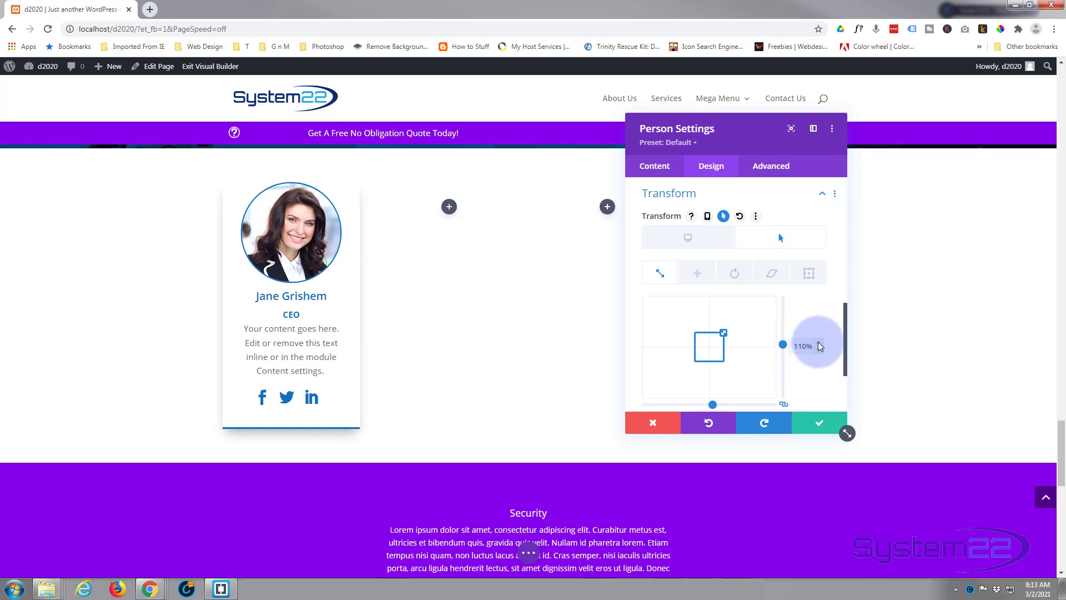
scroll(819, 350, down, 1)
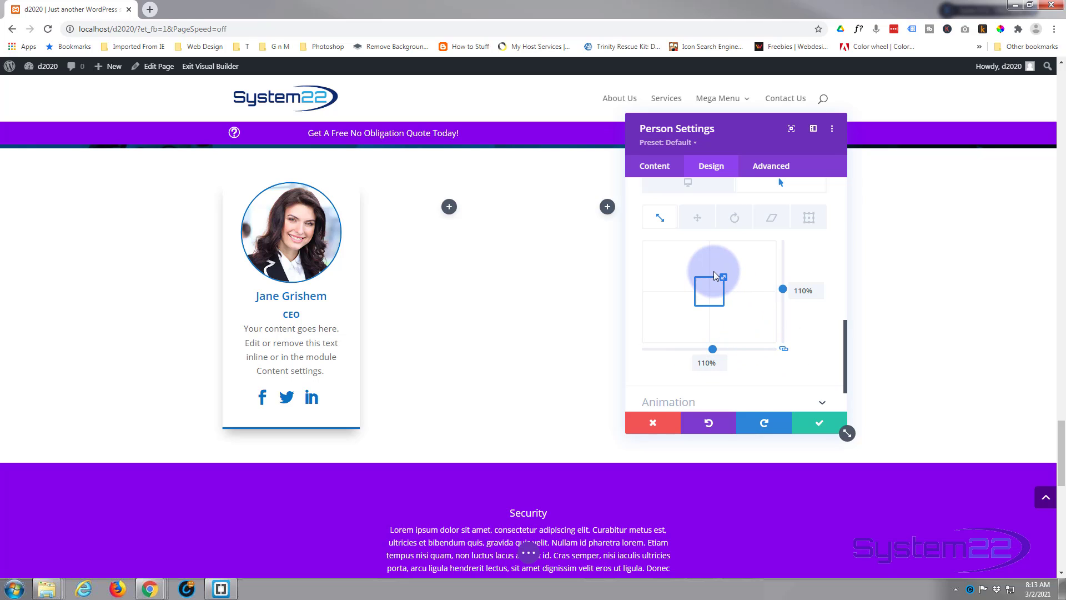
scroll(716, 280, up, 2)
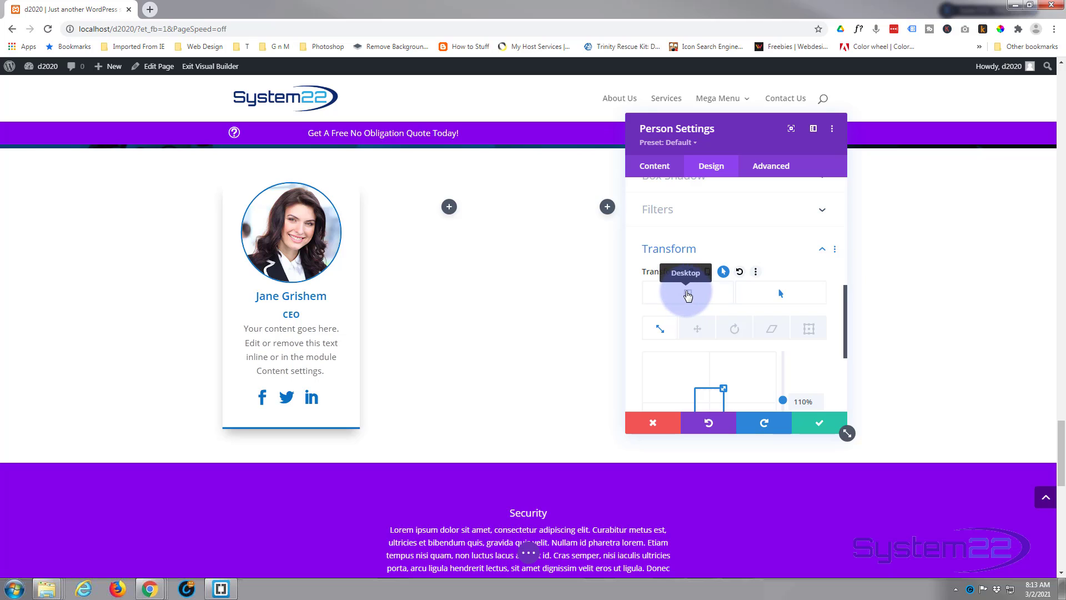
click(688, 294)
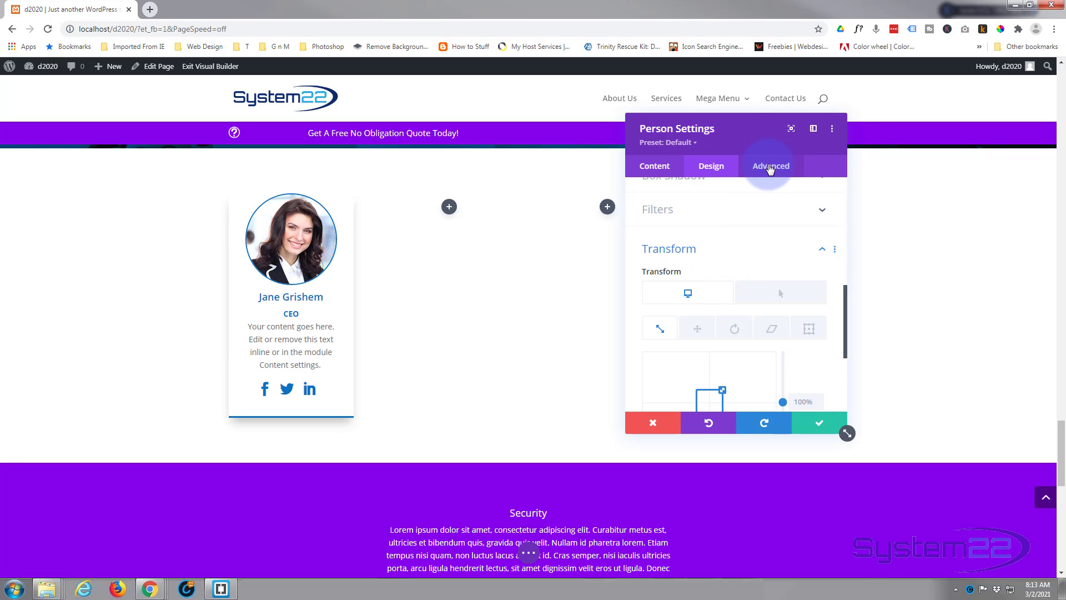
Set the Person module's transition speed curve to Ease-In-Out, keeping the default duration and delay
click(771, 169)
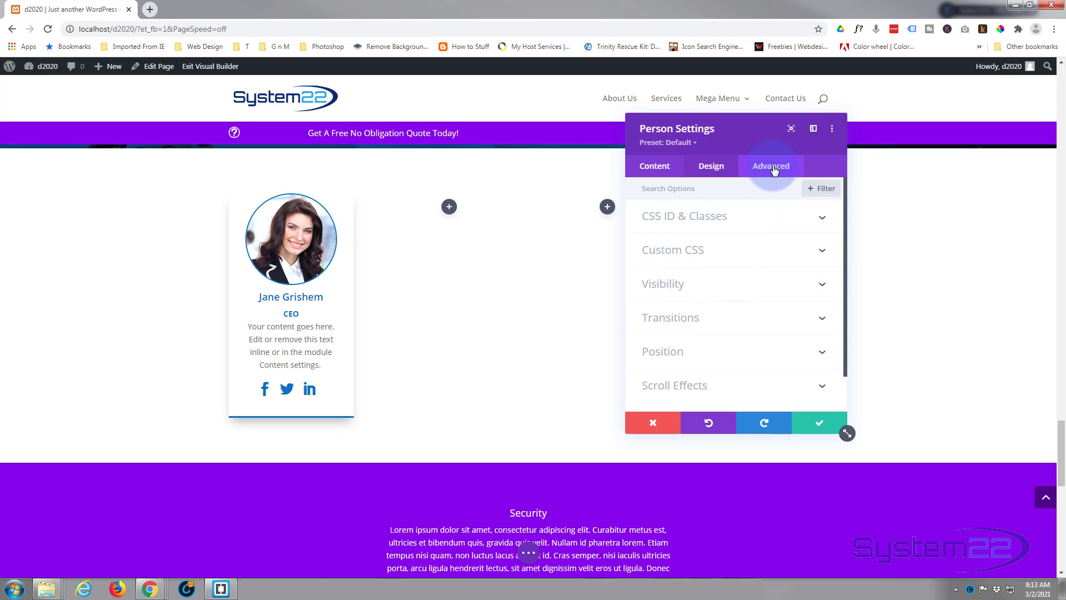
click(725, 320)
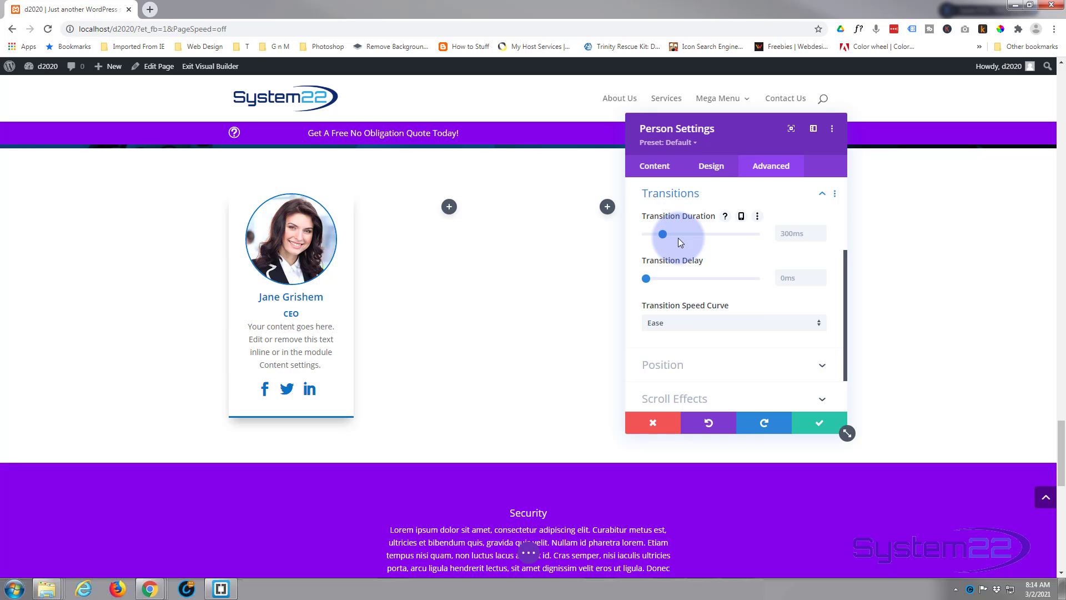
click(710, 321)
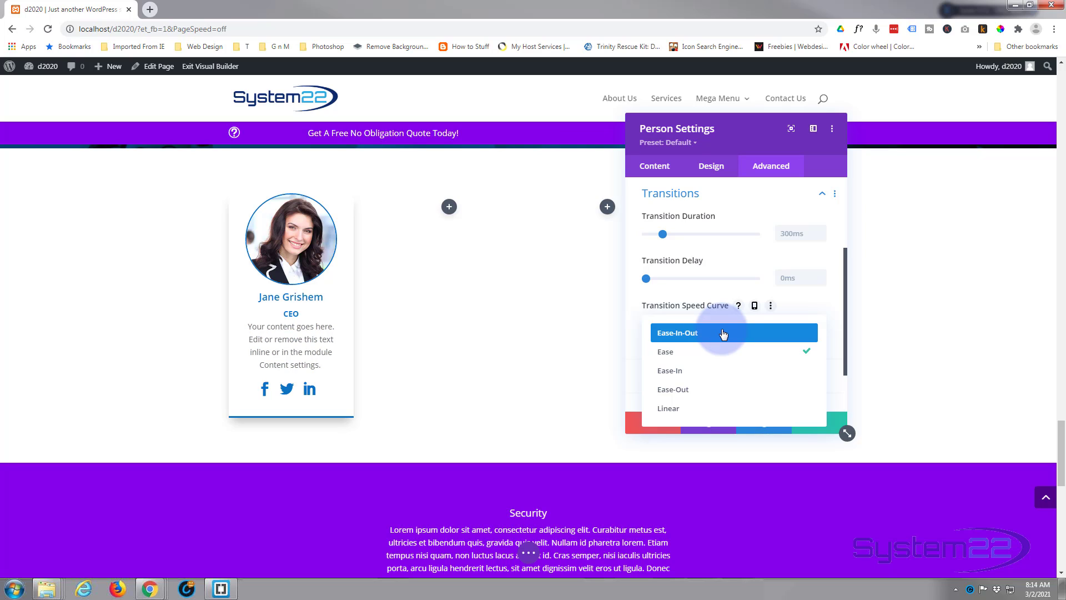
click(723, 332)
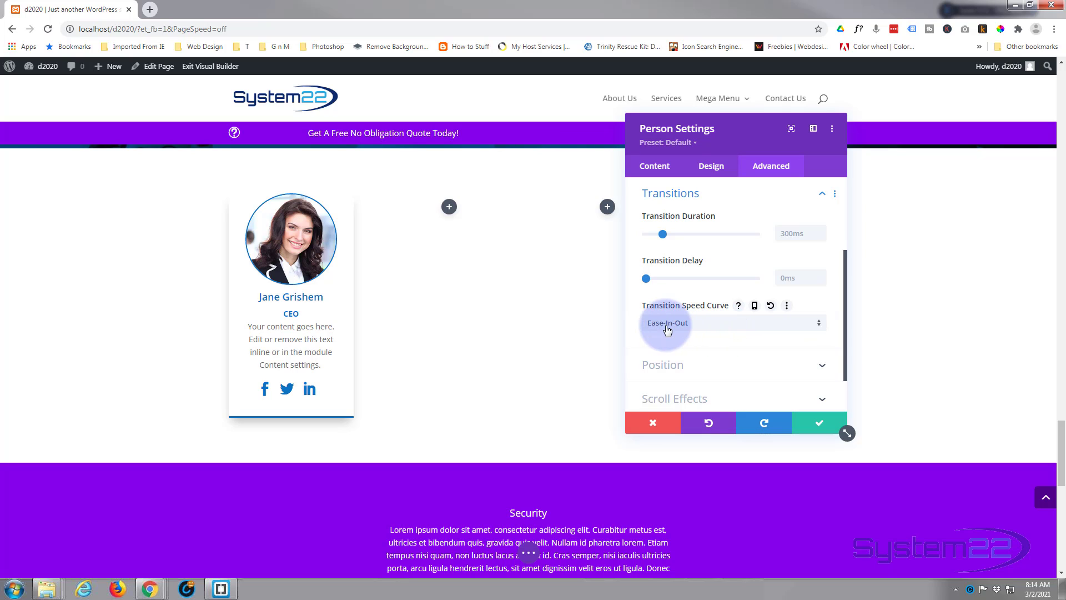
click(713, 330)
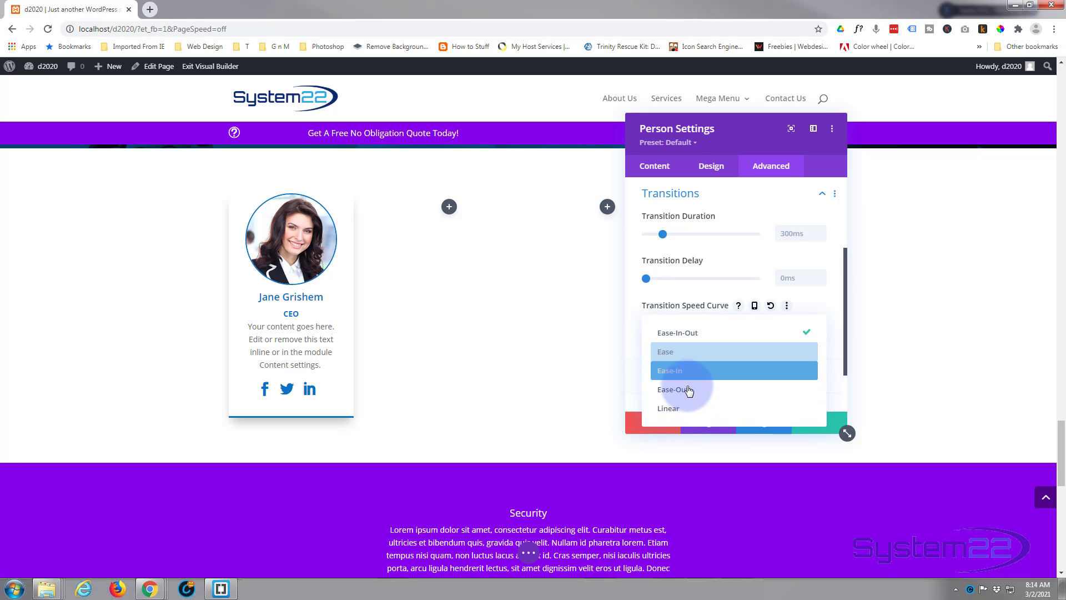
click(636, 332)
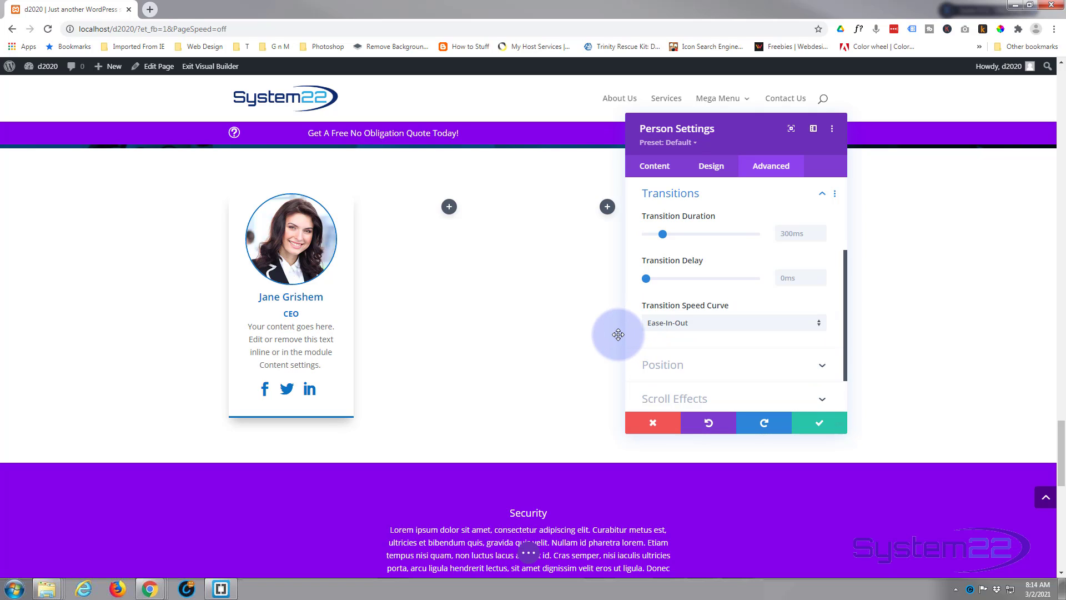
Save the Person module's settings and fill the row's three empty columns with duplicates of the module
click(818, 426)
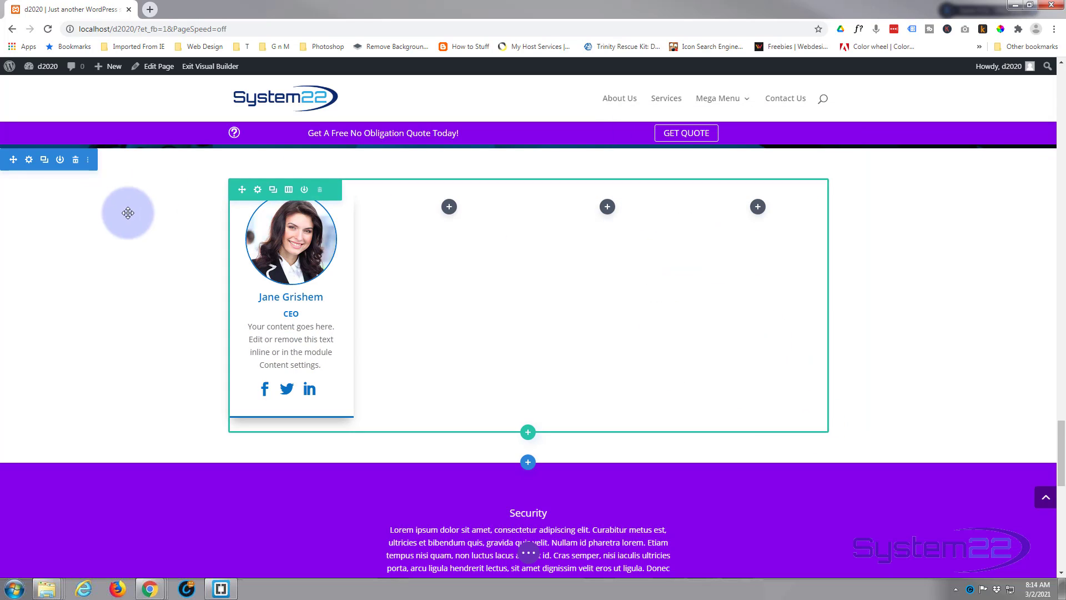
mouse_move(296, 286)
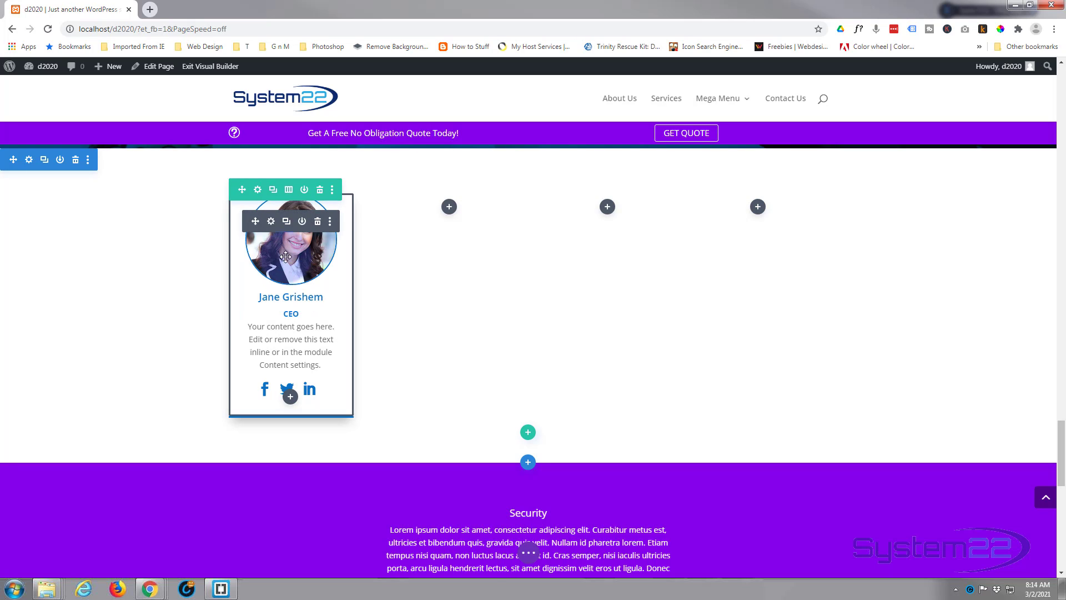
click(286, 221)
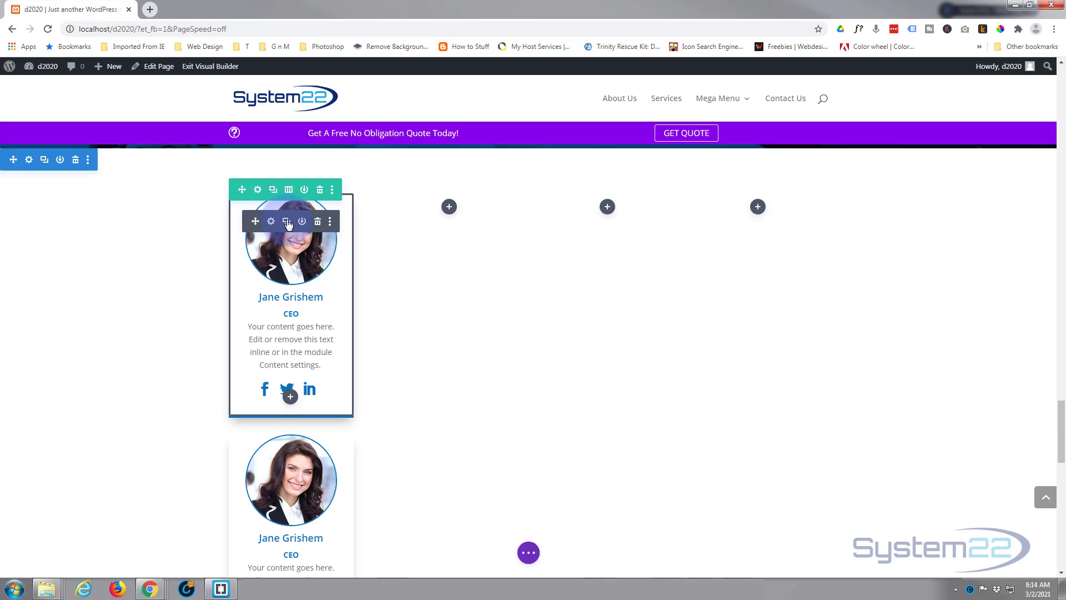
drag(256, 221, 452, 215)
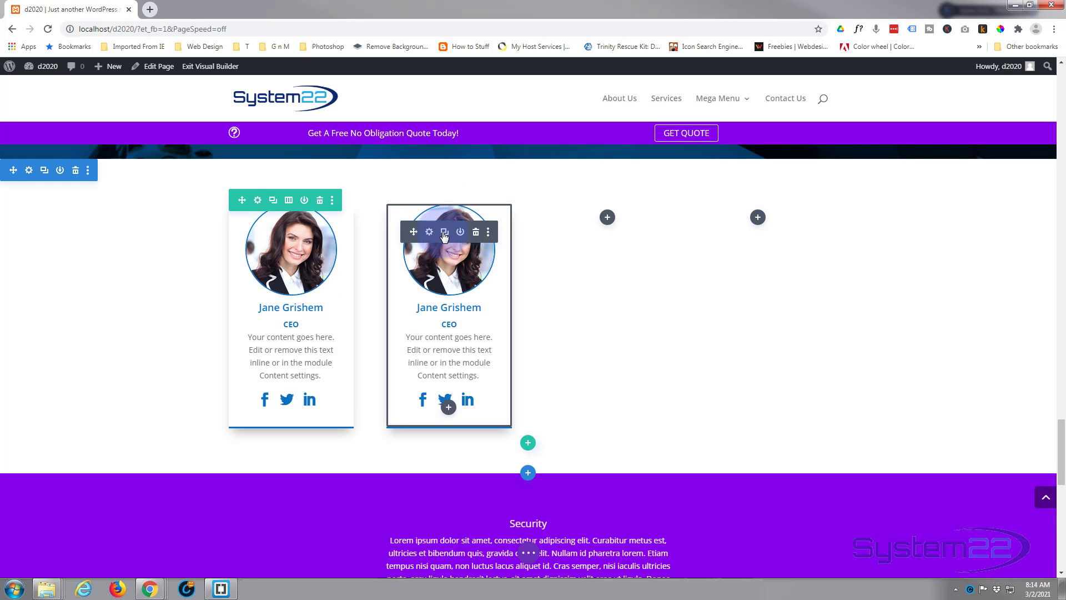
click(446, 236)
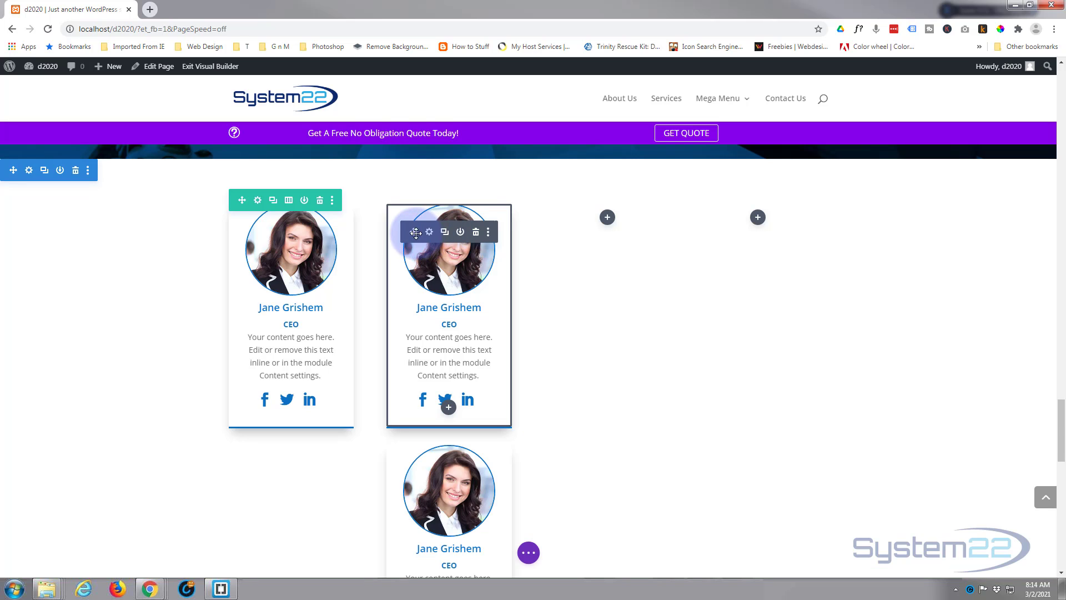
drag(445, 236, 604, 226)
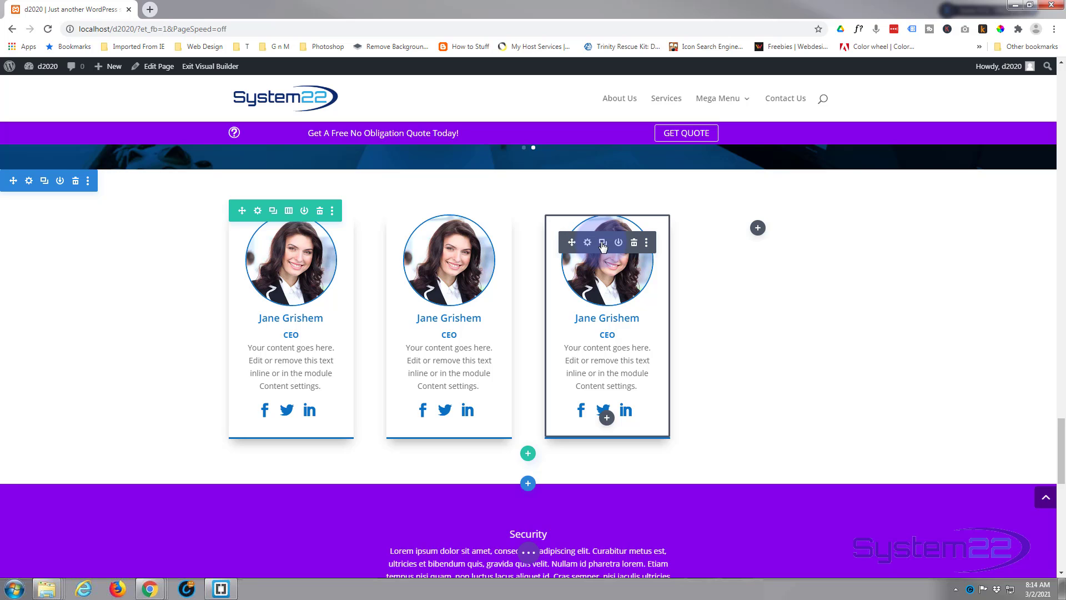
click(603, 242)
drag(572, 248, 754, 239)
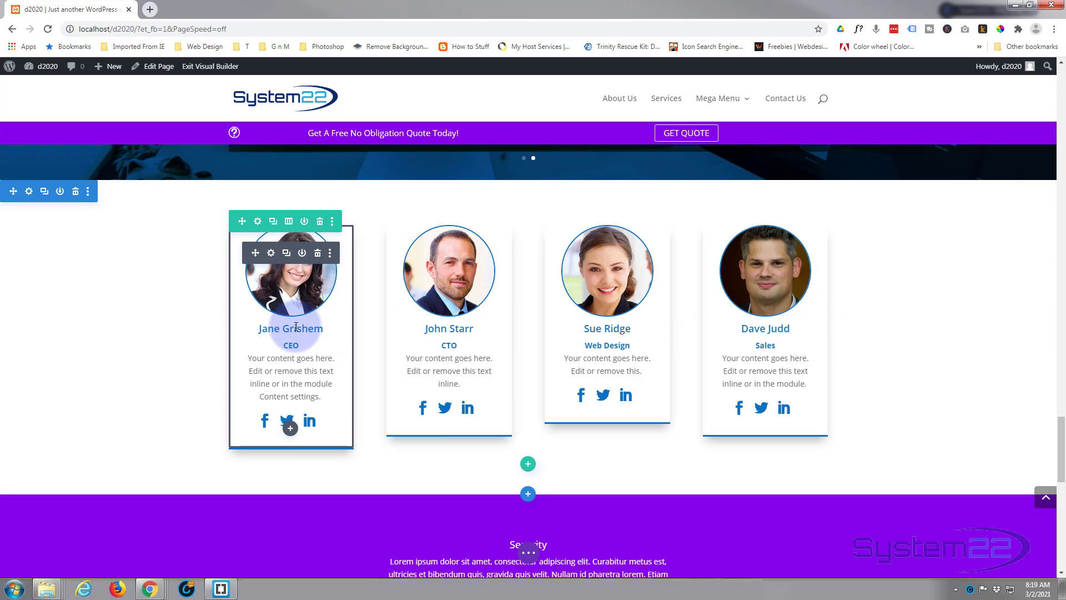
Set the minimum height of the first column's Person module to 400px and save its settings
click(271, 254)
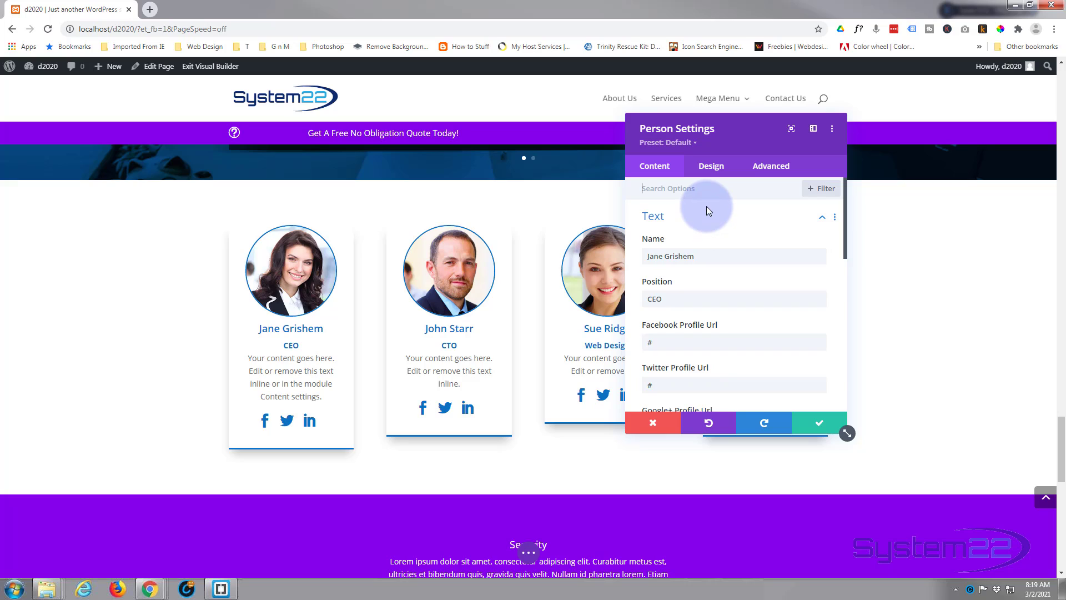
click(714, 170)
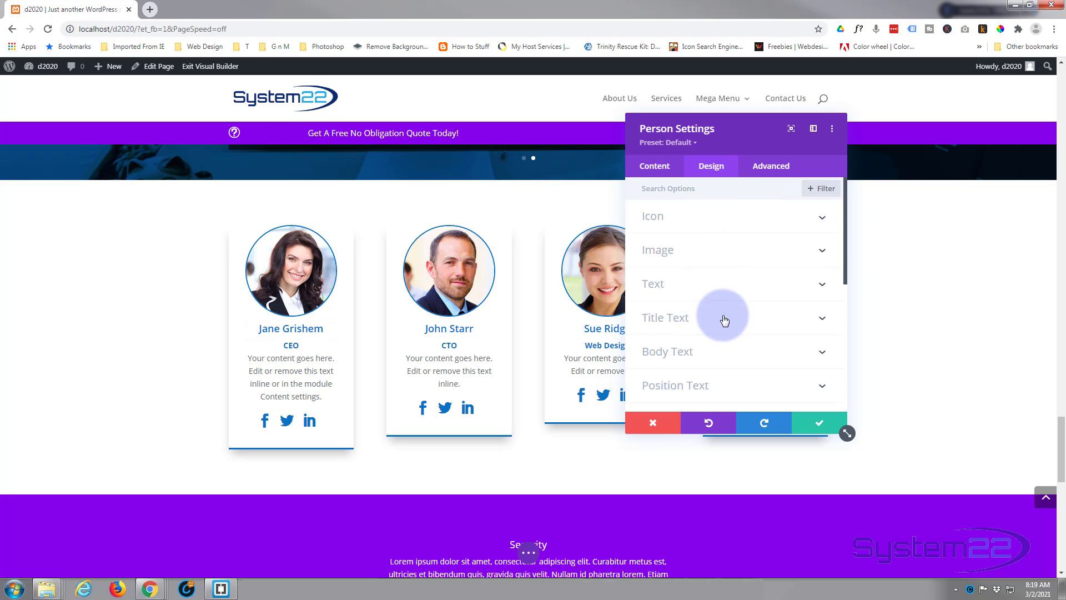
scroll(724, 319, down, 2)
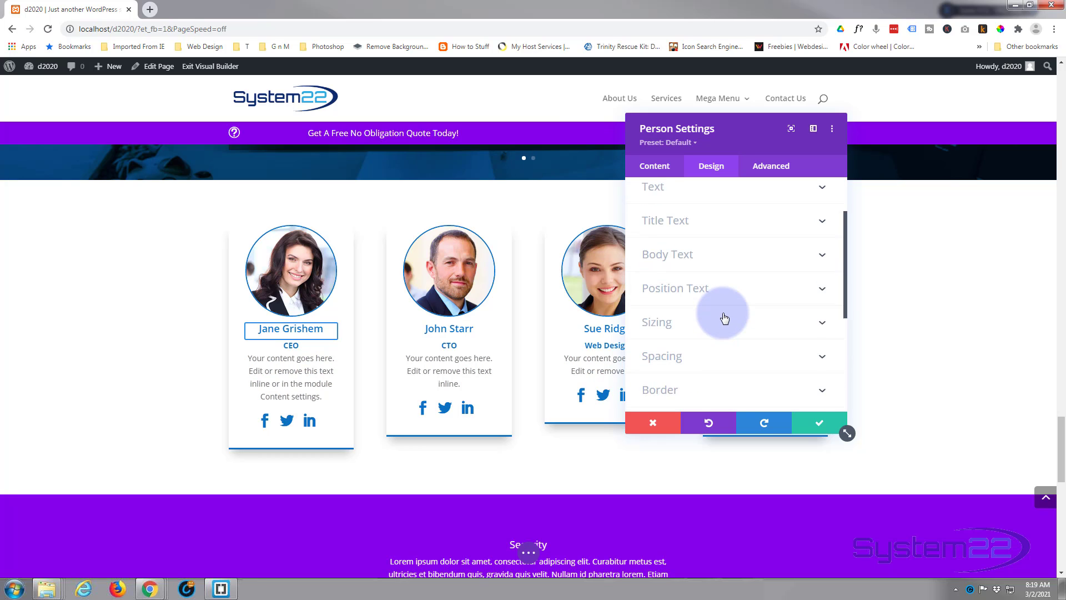
click(724, 318)
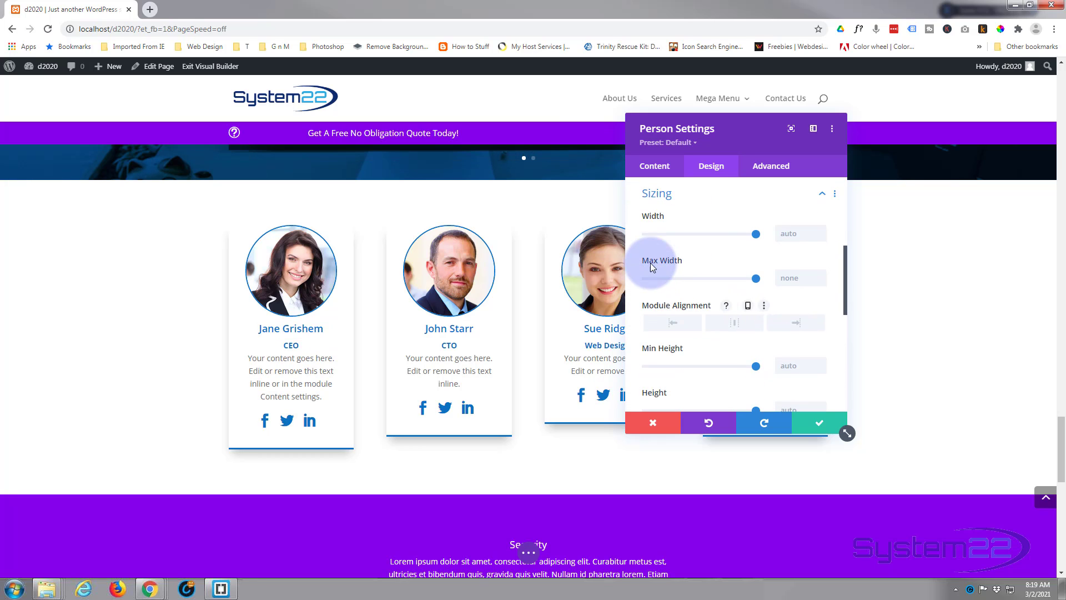
scroll(692, 311, down, 1)
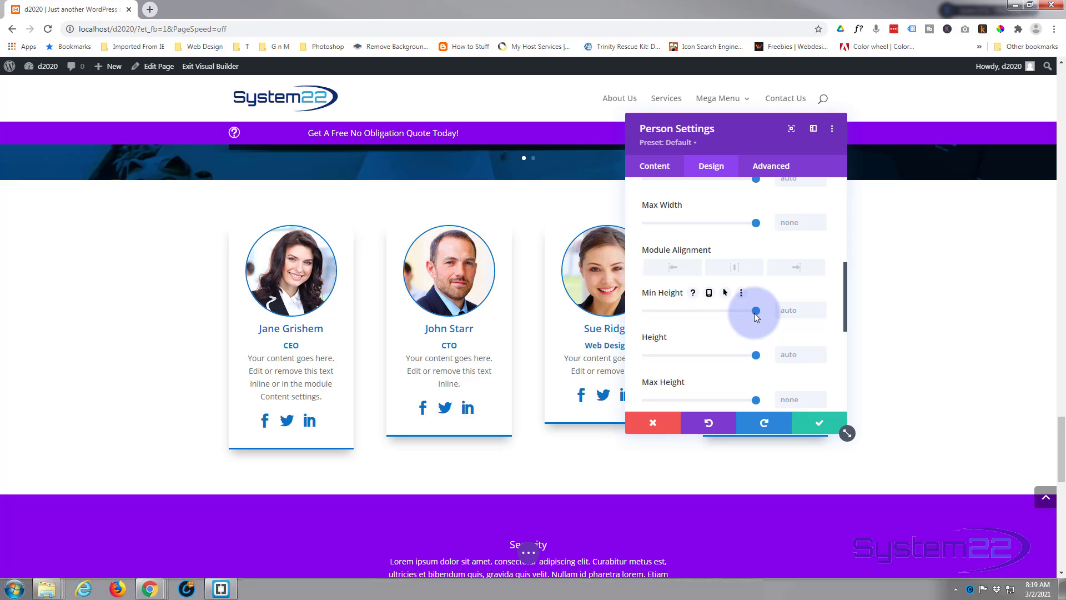
drag(758, 317, 684, 317)
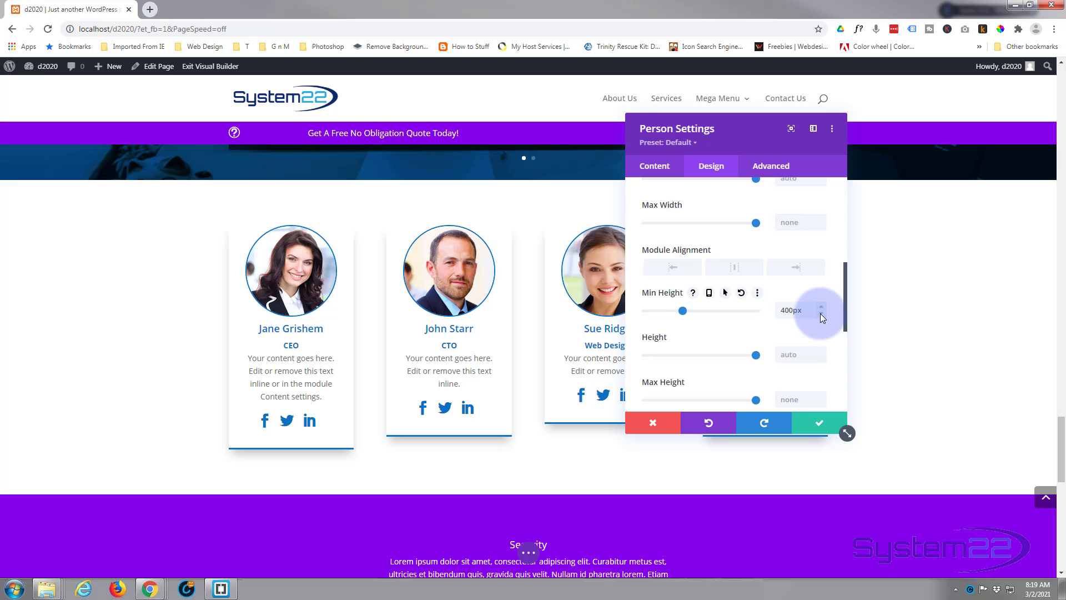
click(827, 421)
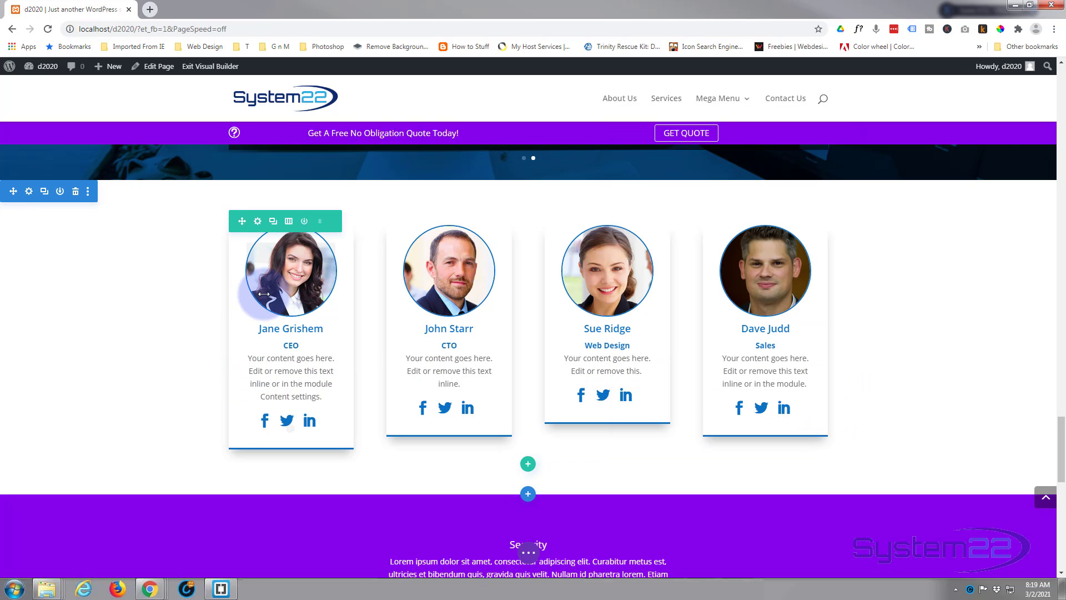
Extend the first Person module's styles to all Person modules throughout this row
right_click(279, 263)
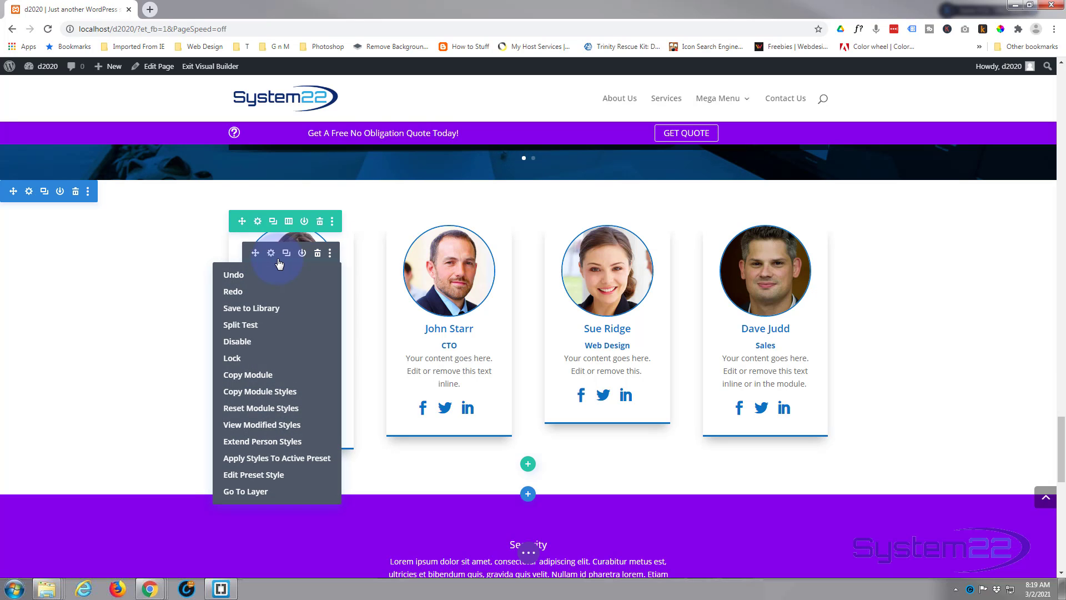
click(243, 441)
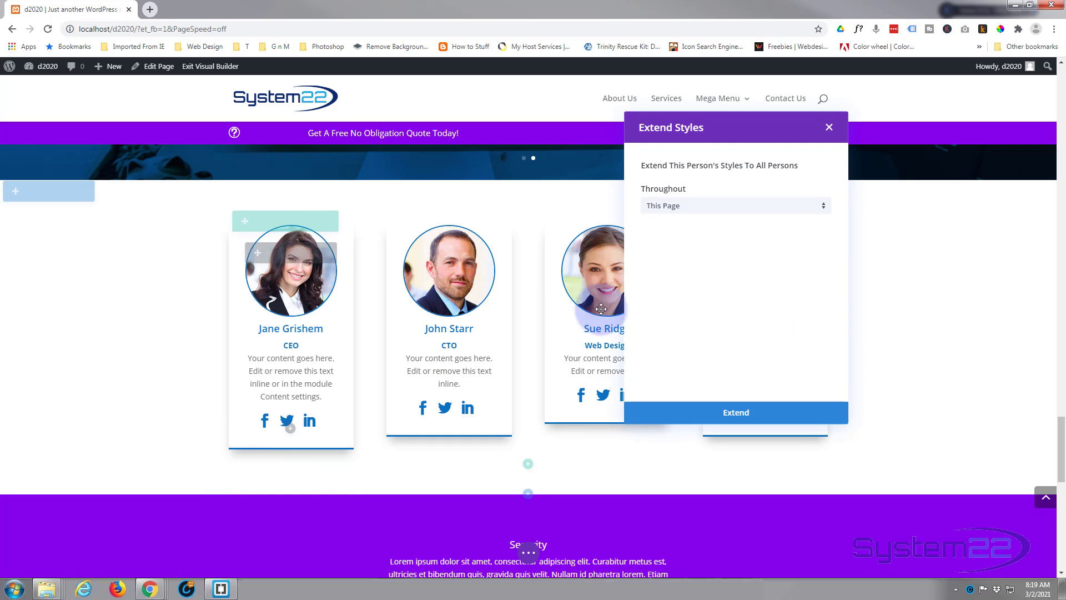
click(720, 210)
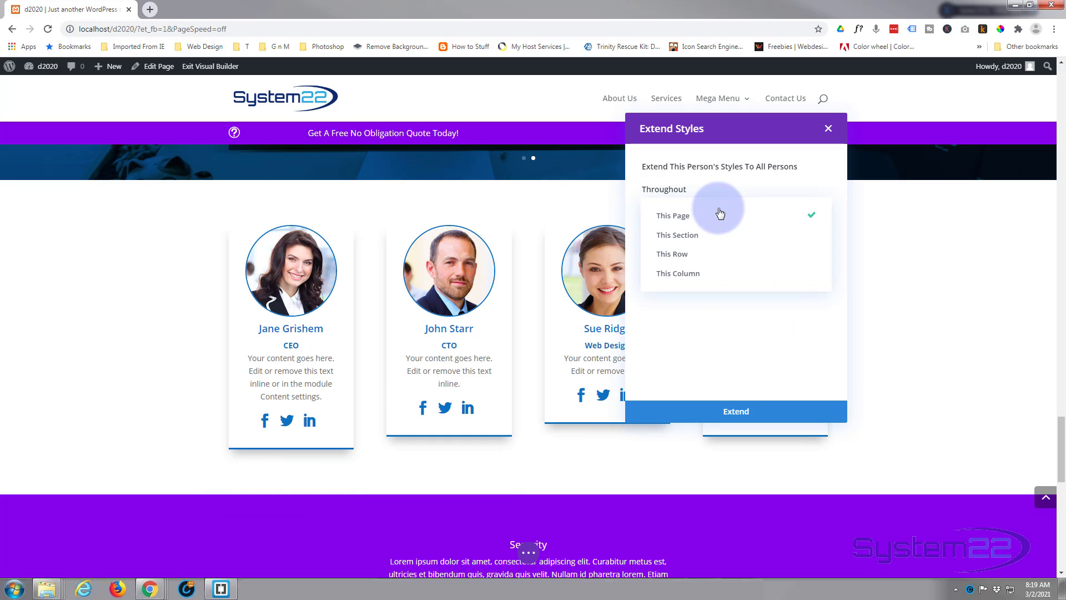
click(717, 255)
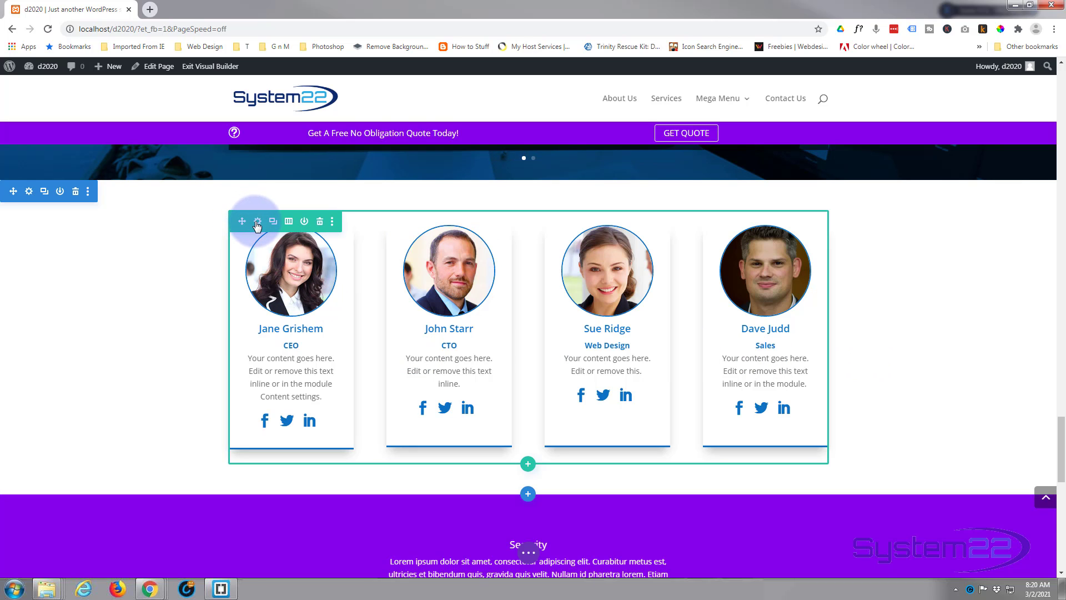
Set the team row's max width to 100% and its width to 75%, and save the row settings
click(257, 222)
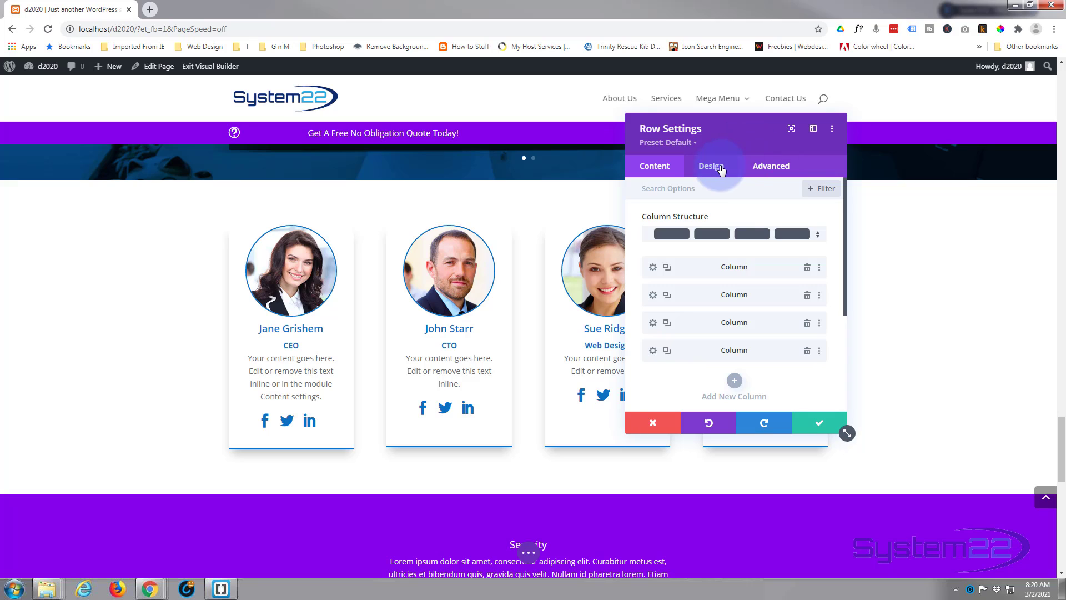
click(720, 170)
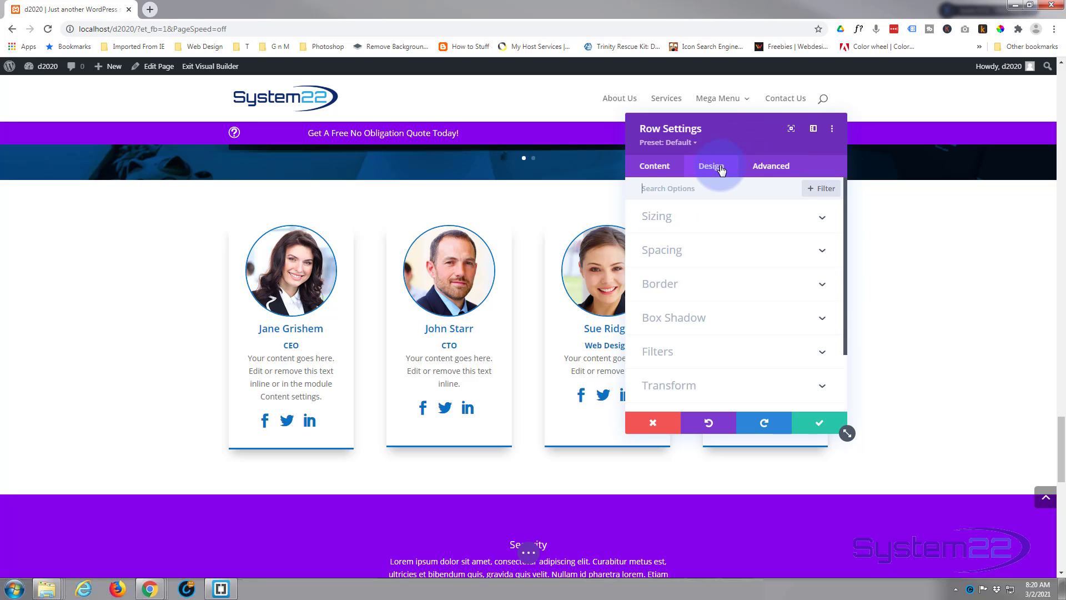
click(707, 222)
scroll(722, 288, down, 1)
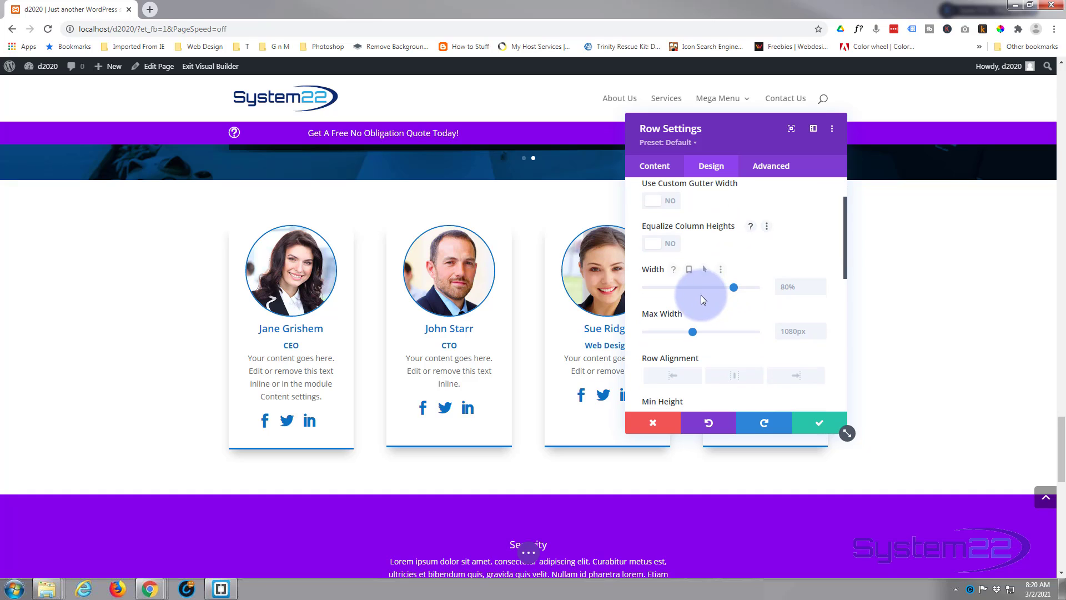
click(789, 331)
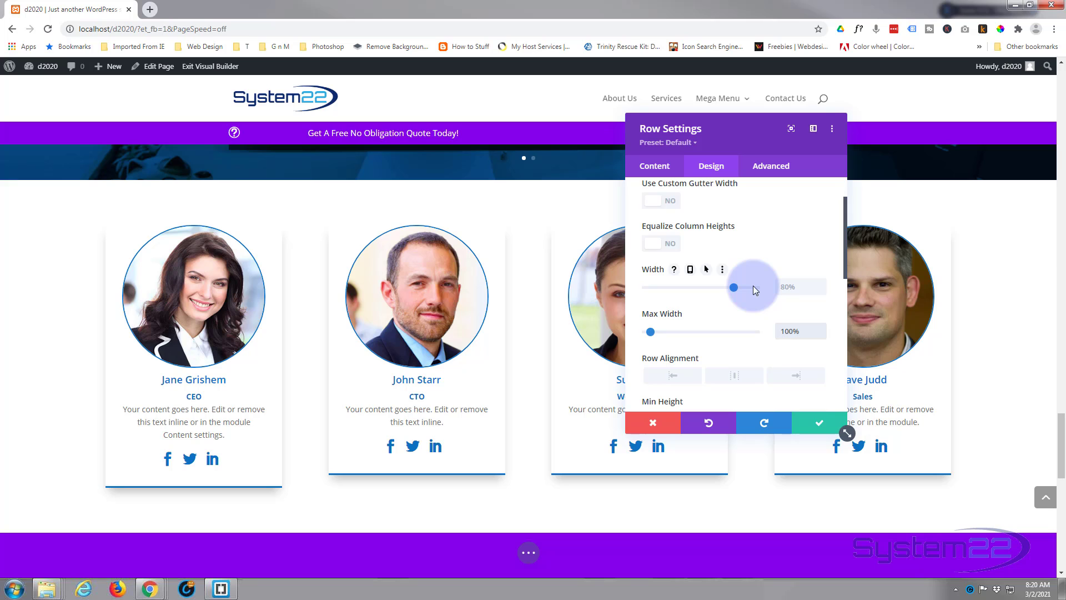
drag(733, 287, 727, 287)
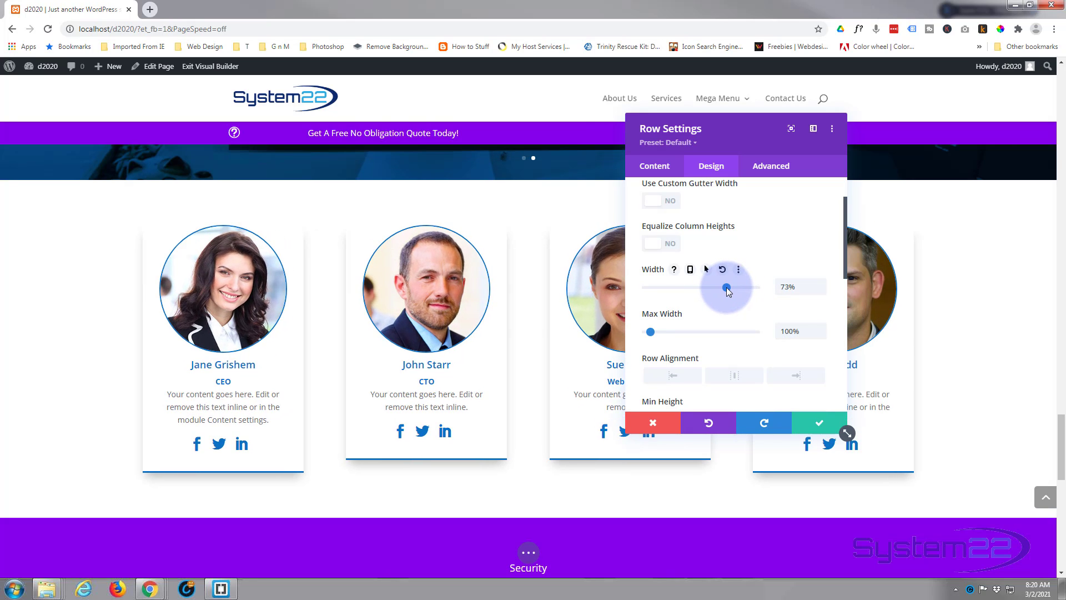
click(788, 288)
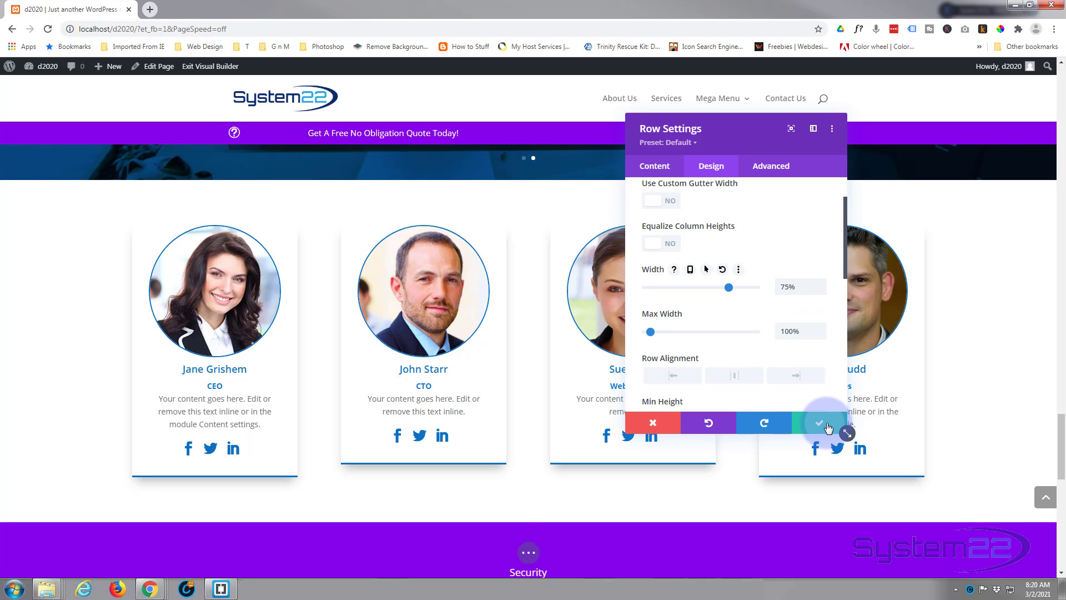
click(828, 427)
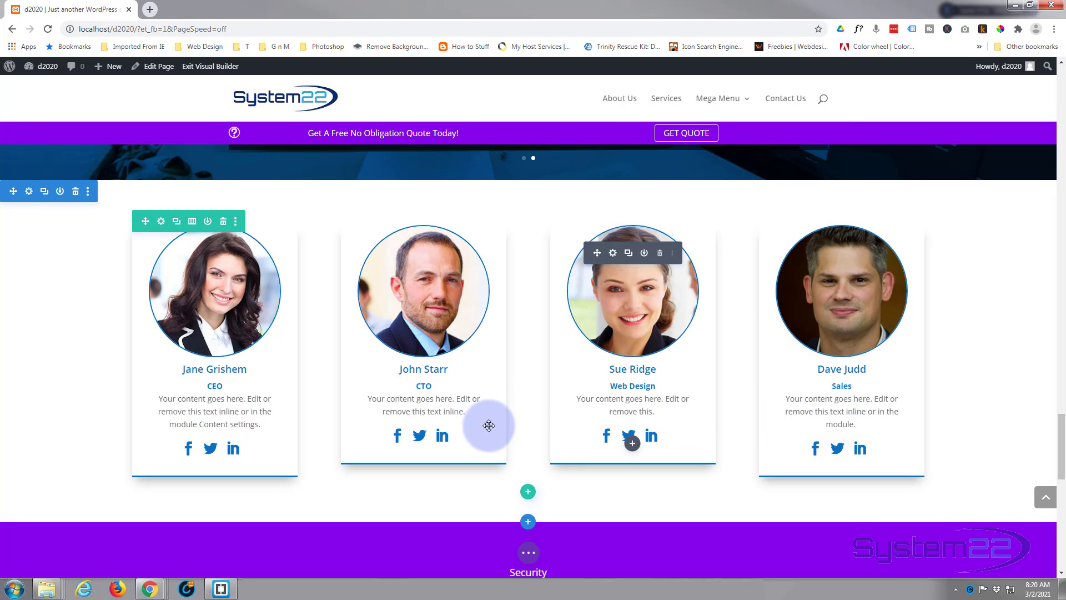
Compare the team section with the titled sections above it, such as Total Security
scroll(519, 357, down, 1)
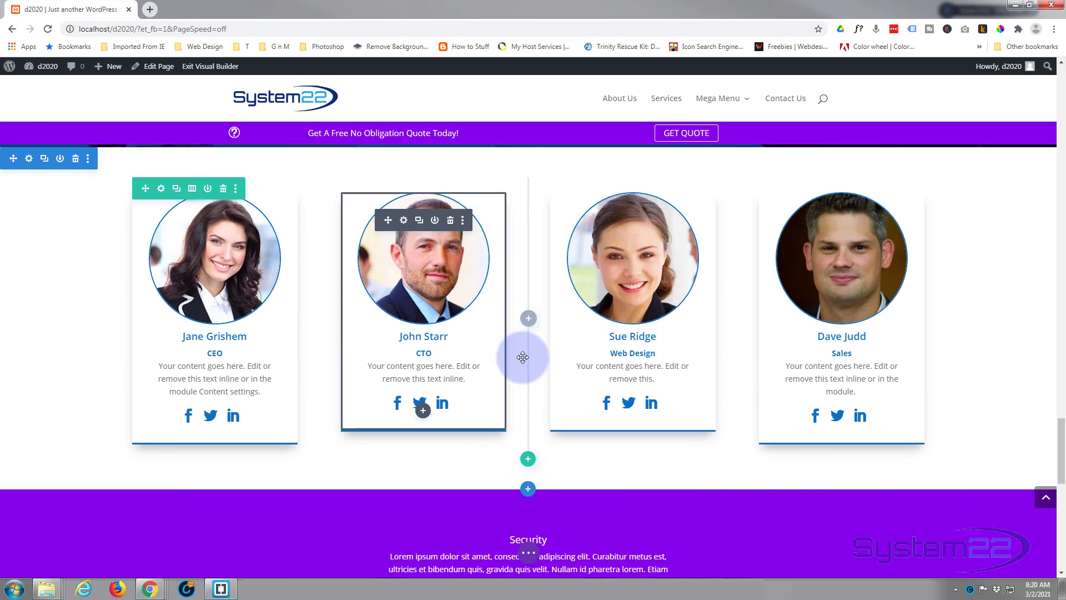
scroll(522, 357, up, 6)
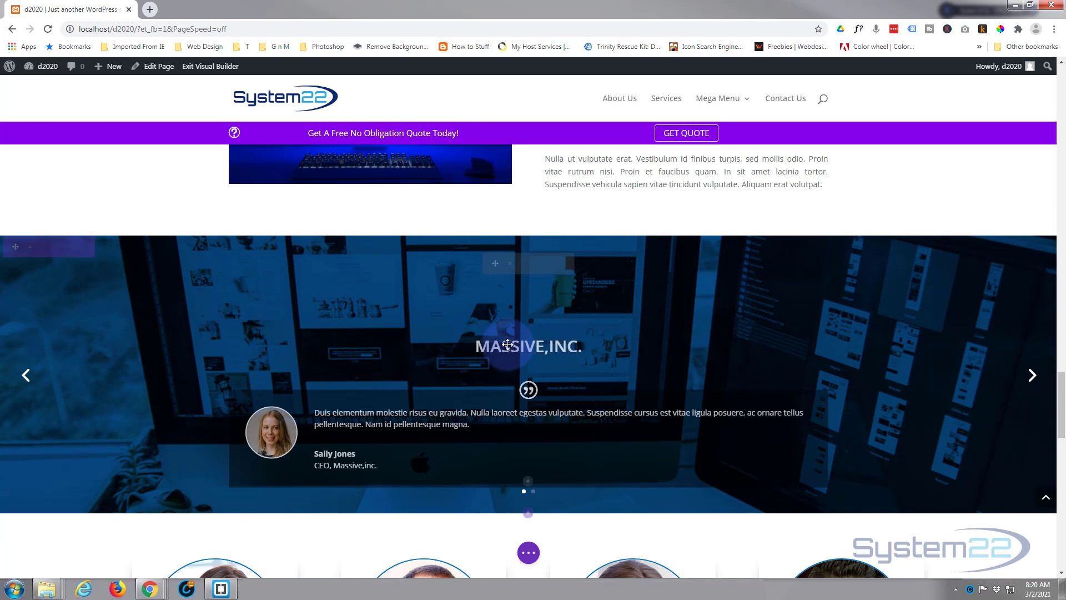
scroll(507, 344, up, 8)
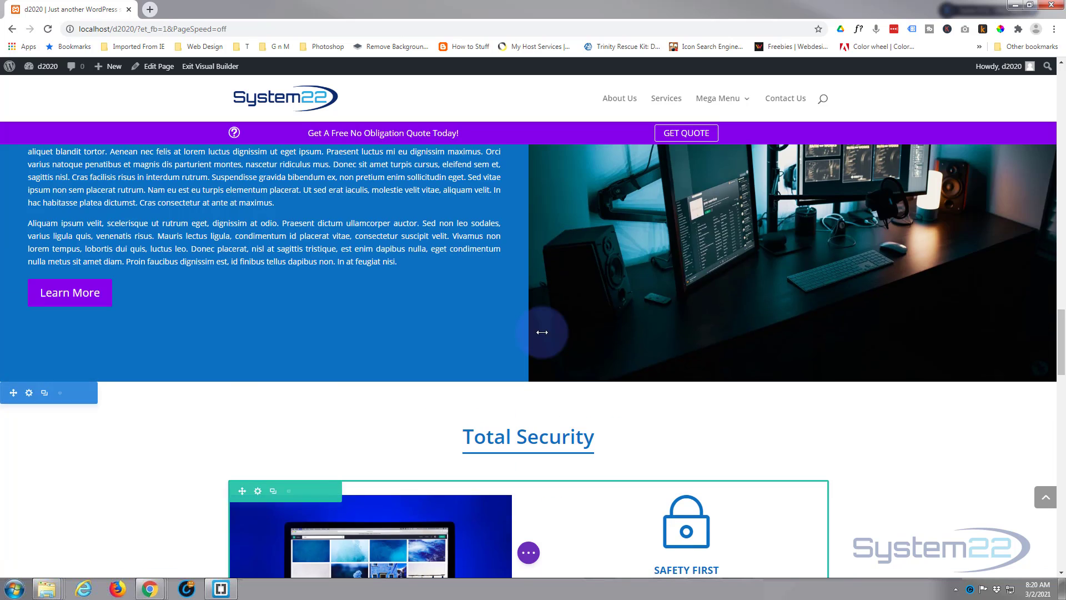
scroll(542, 332, up, 3)
scroll(542, 332, down, 4)
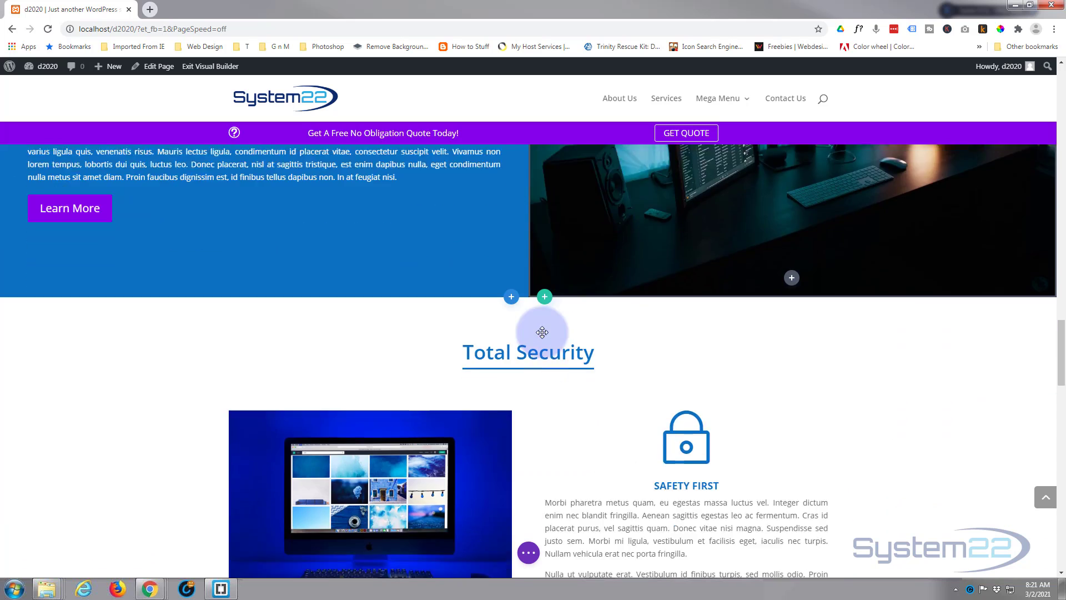
scroll(542, 332, down, 12)
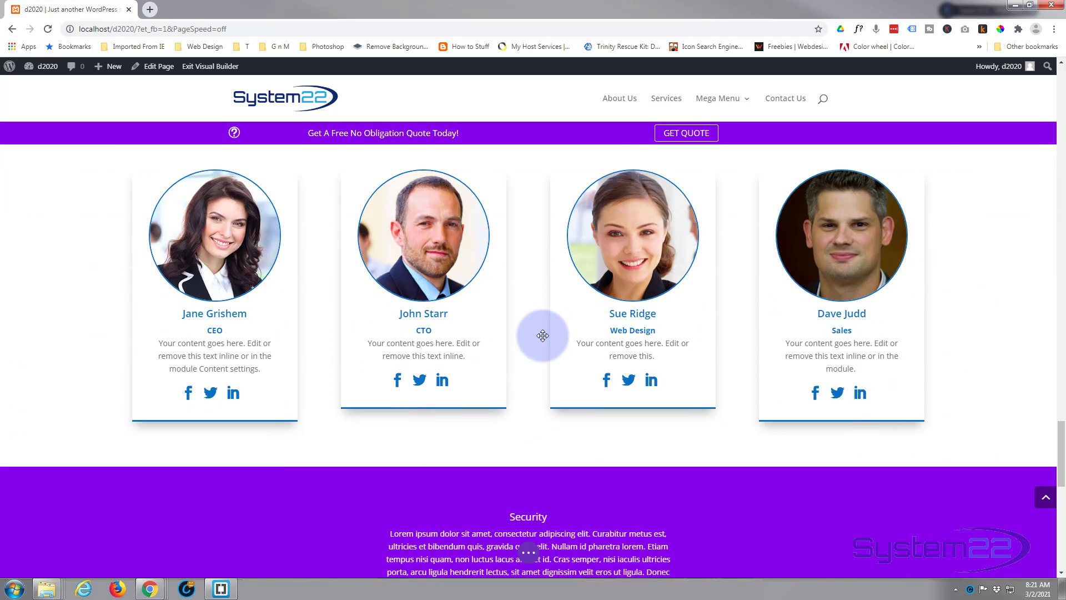
scroll(543, 336, up, 2)
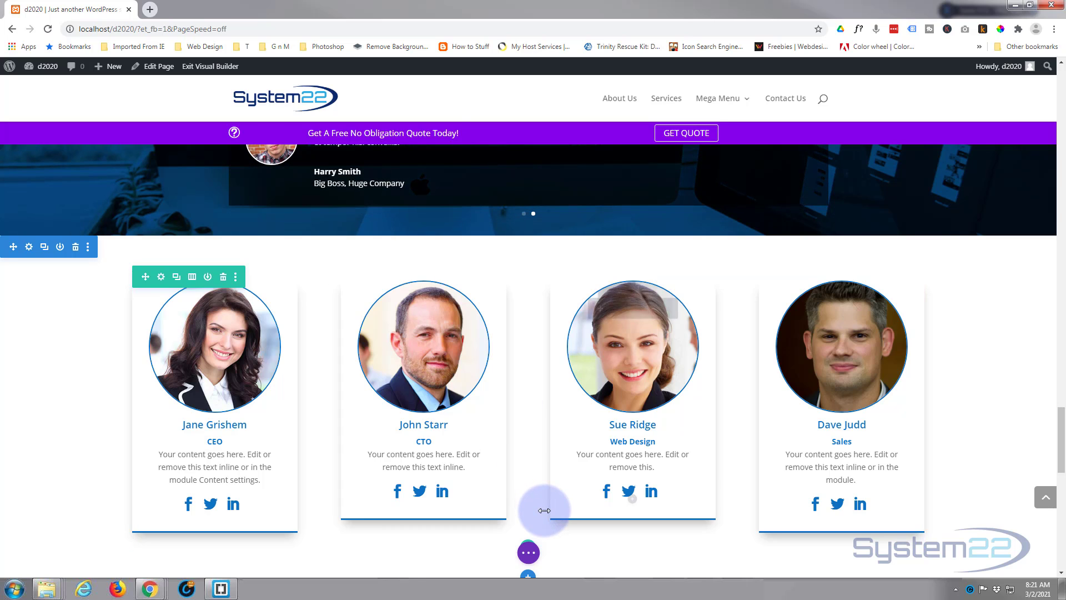
scroll(530, 500, down, 1)
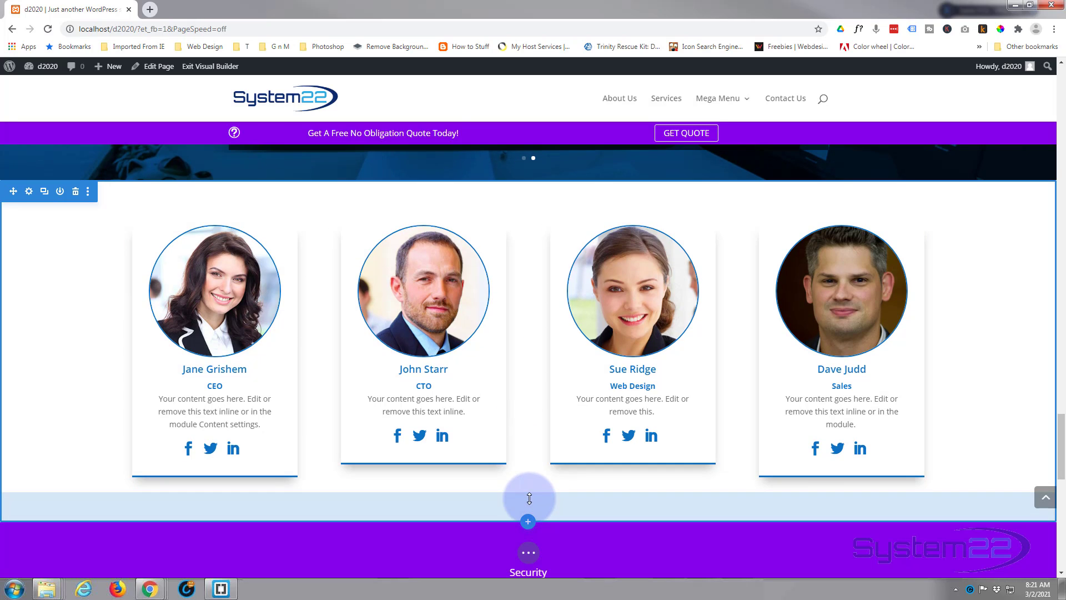
Insert the saved Blue Title row from the library below the row of Person modules
click(528, 492)
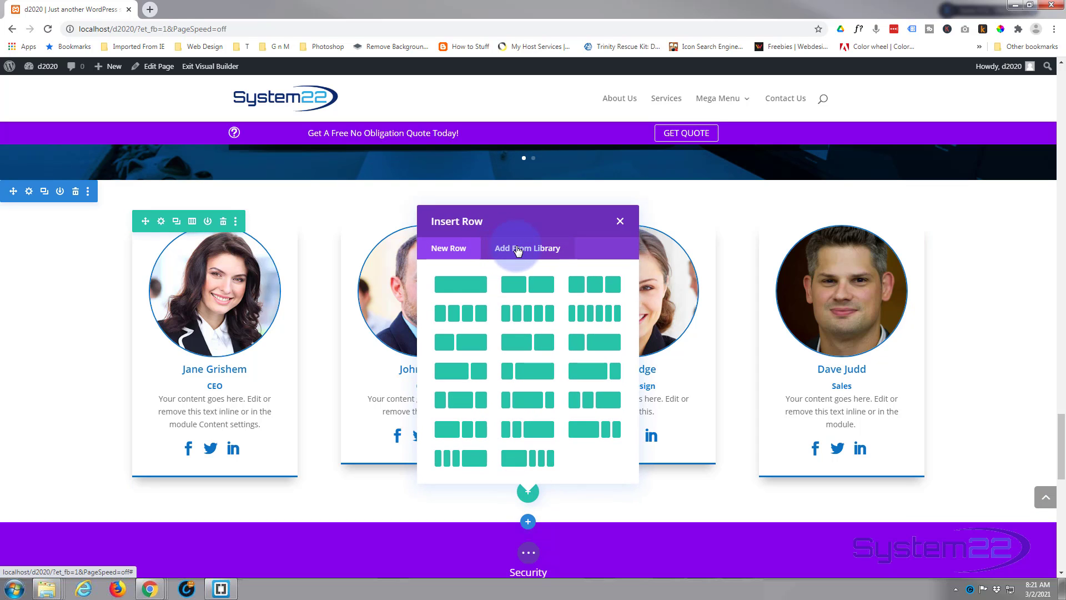
click(518, 249)
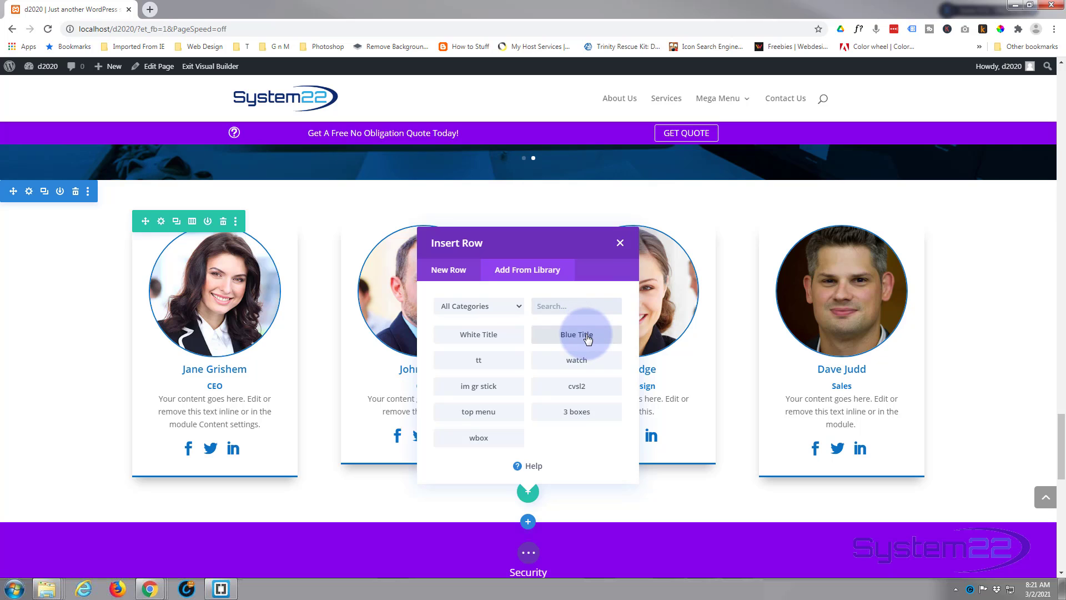
click(588, 339)
scroll(368, 489, down, 1)
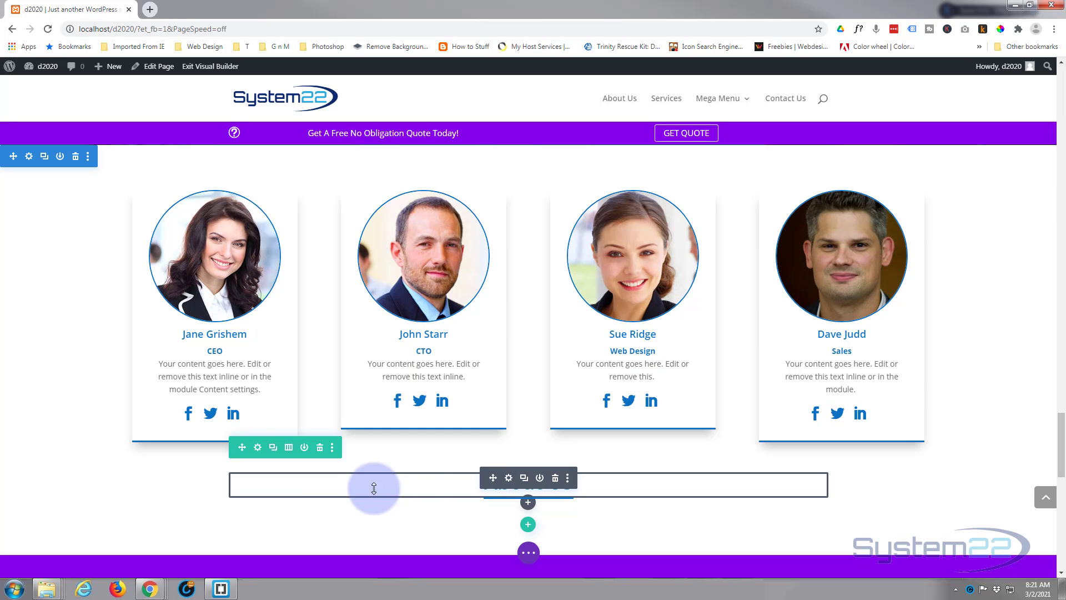
Move the Blue Title row above the row of Person modules and change its heading text to "Our Team"
drag(252, 457, 288, 194)
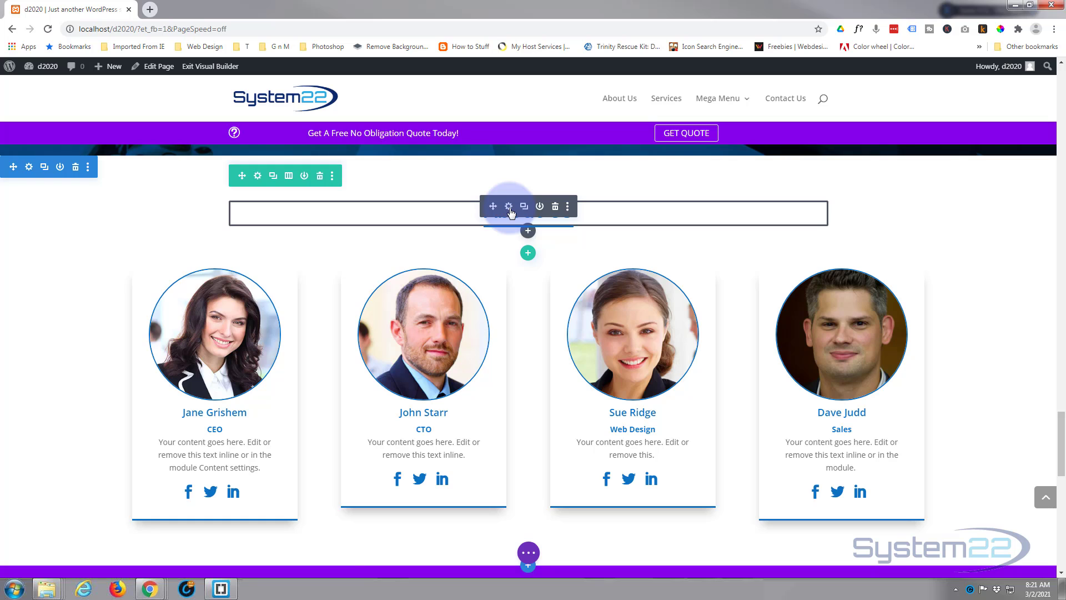
click(509, 206)
double_click(705, 345)
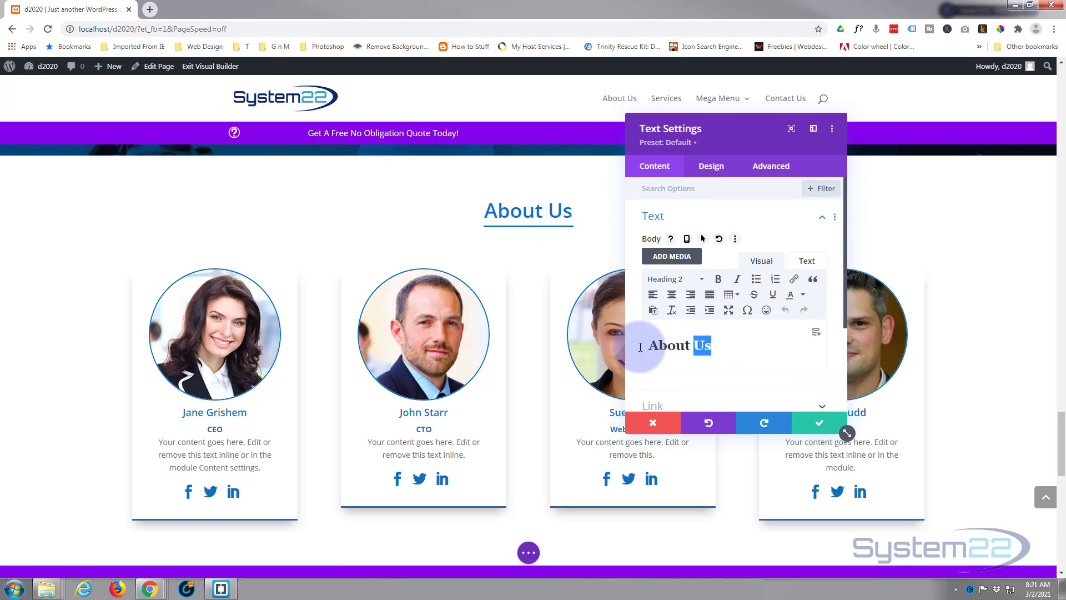
text(O)
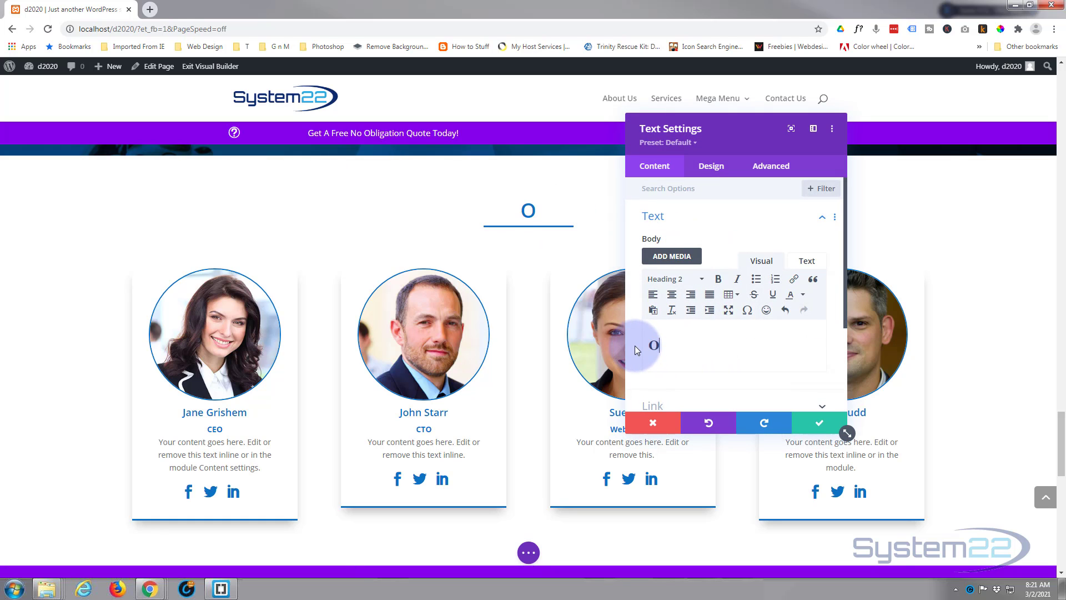
text(ur Team)
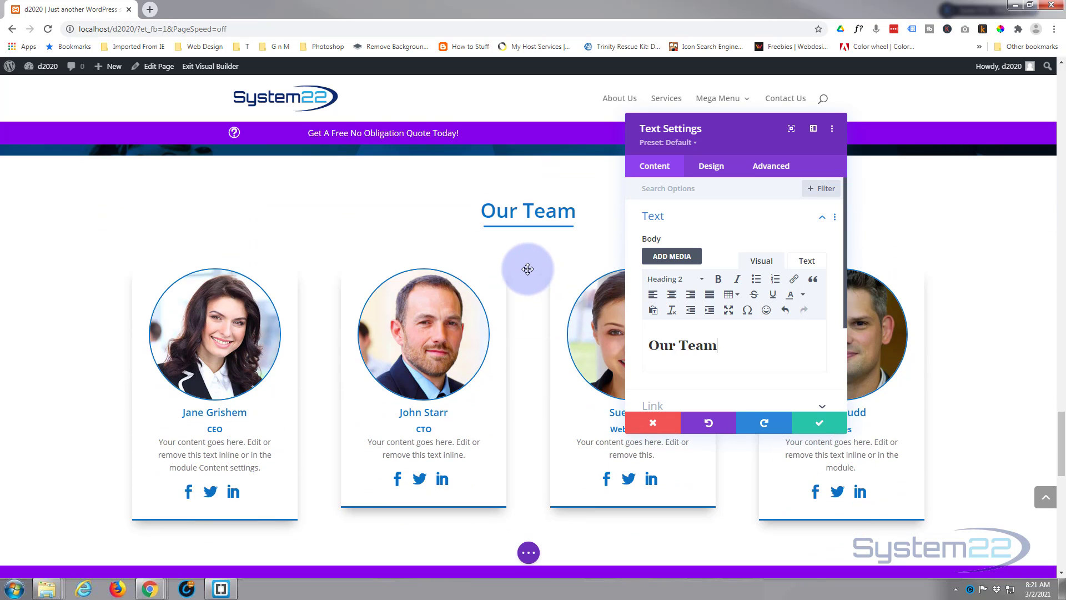
click(823, 425)
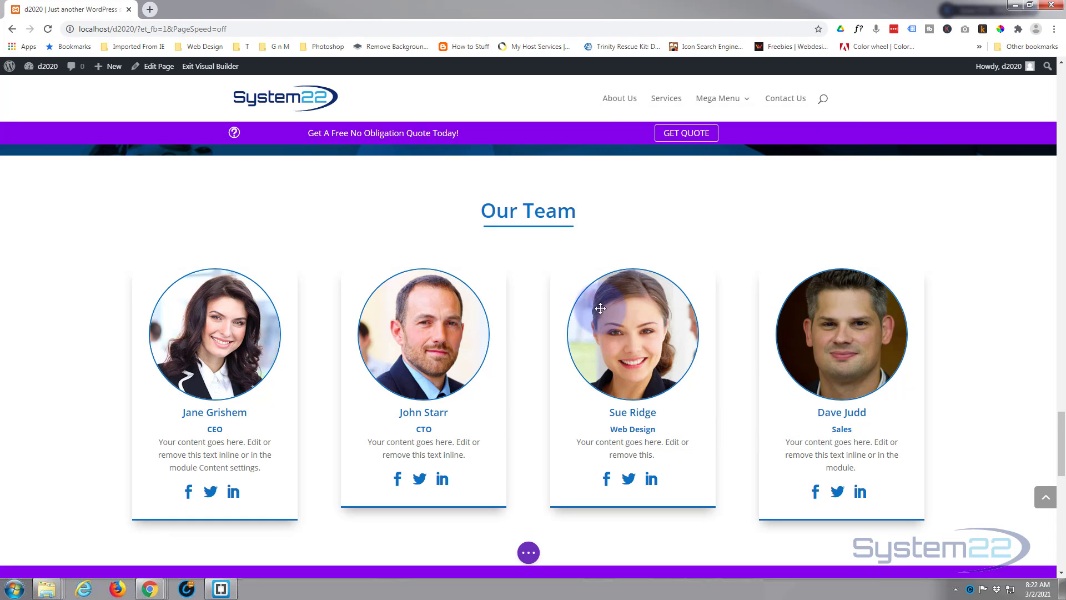
Save the page and exit the Visual Builder to review the Our Team section on the live page
mouse_move(528, 240)
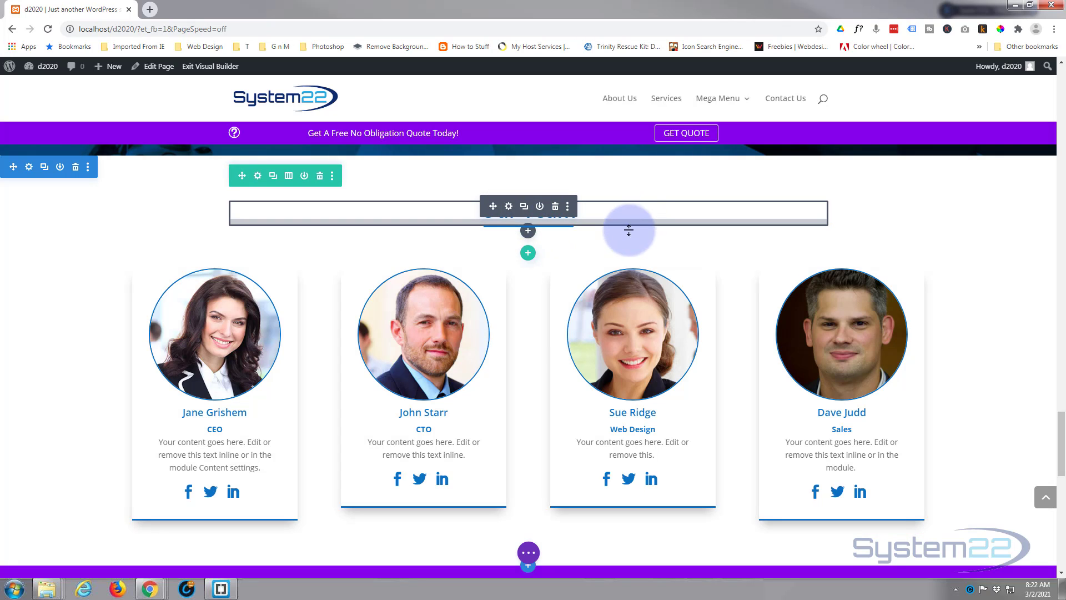
click(528, 553)
click(1021, 553)
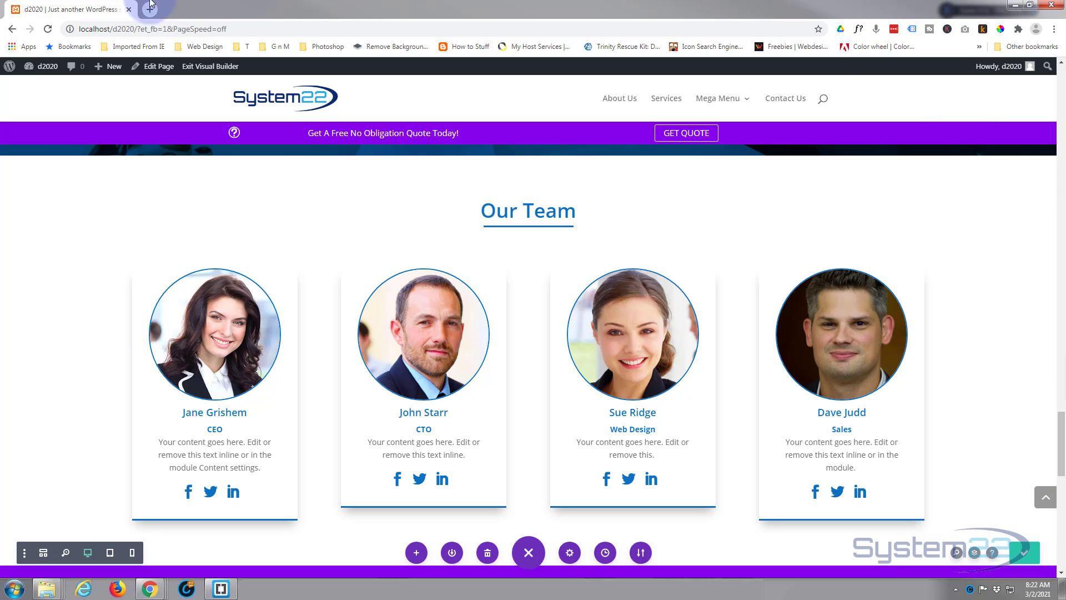
click(204, 67)
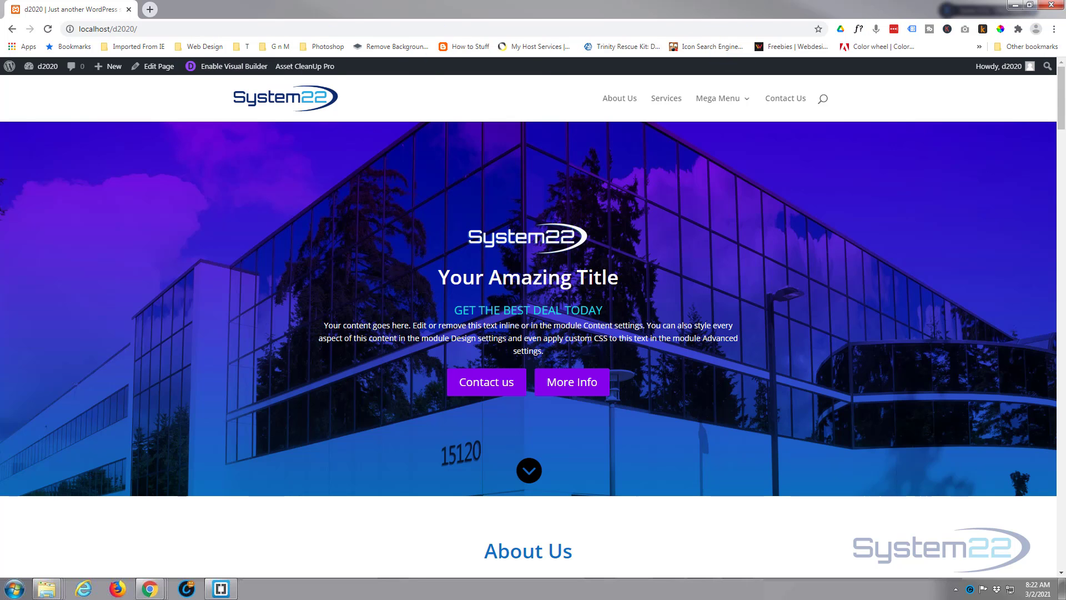
drag(1061, 121, 1062, 464)
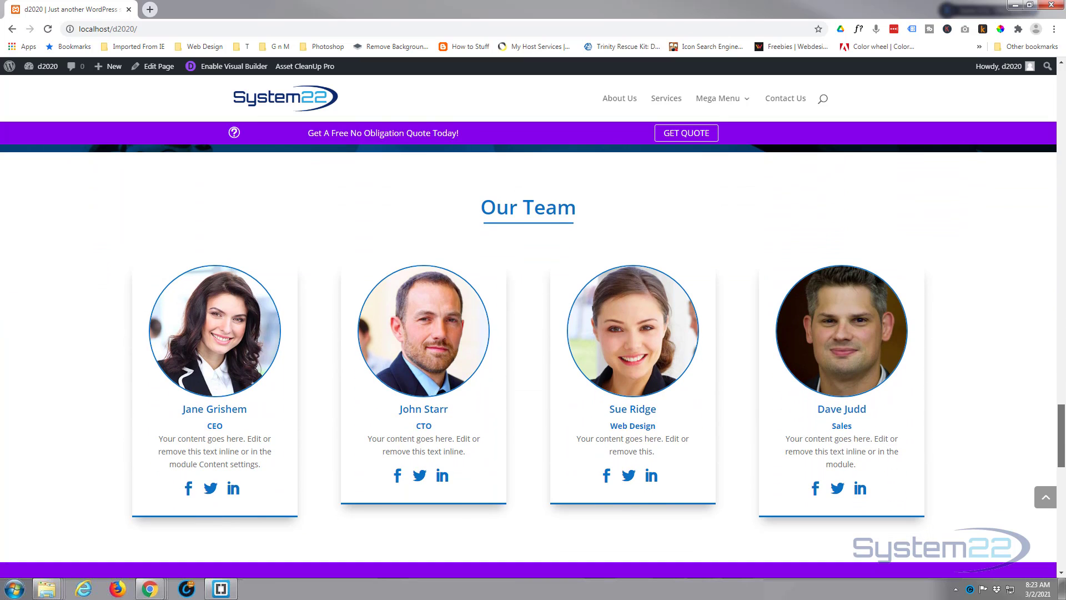